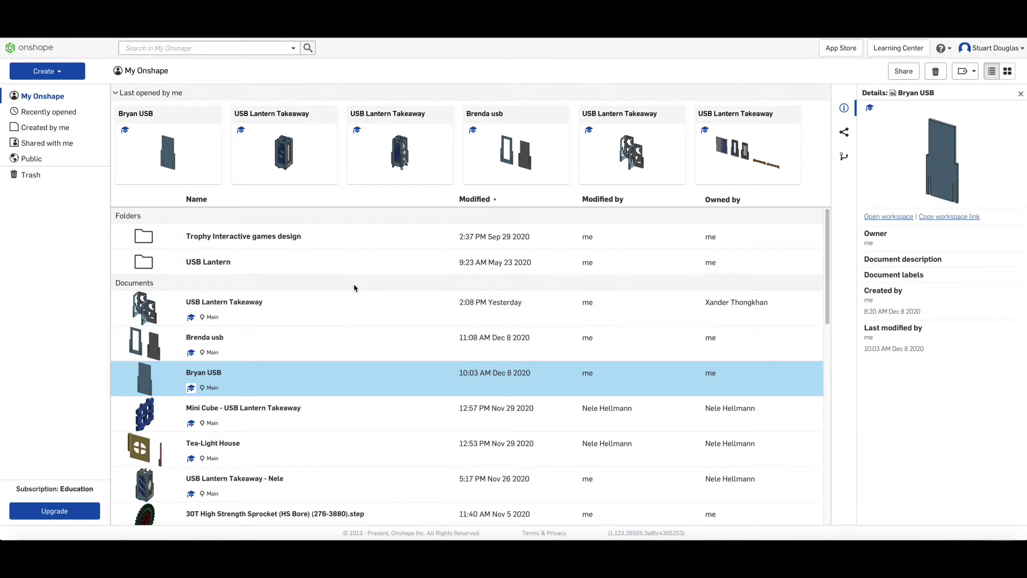
# Create a new document named with the maker's first name plus 'USB Lantern'.
pyautogui.click(60, 73)
pyautogui.click(54, 91)
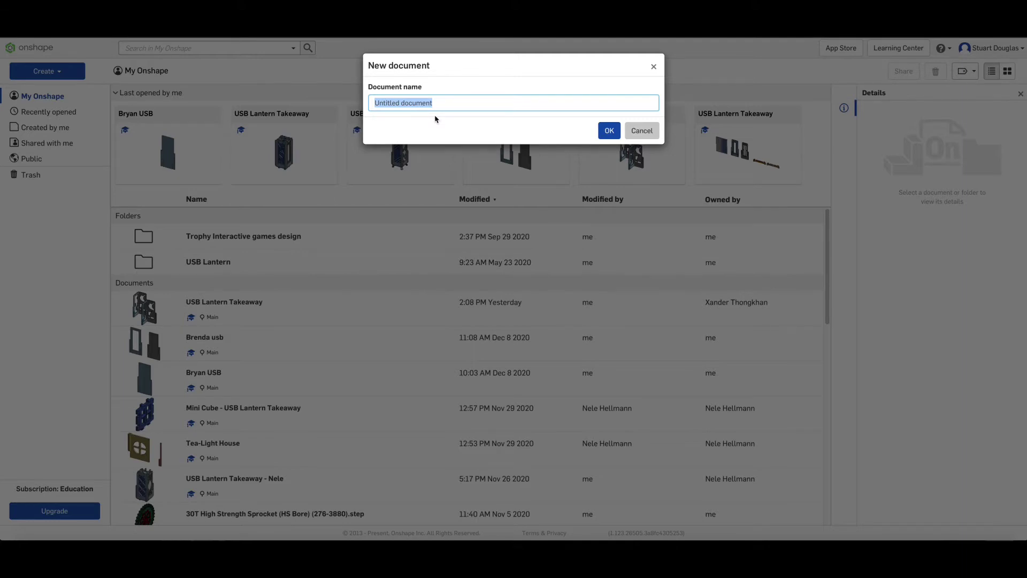
pyautogui.write('Bill USB Lantern')
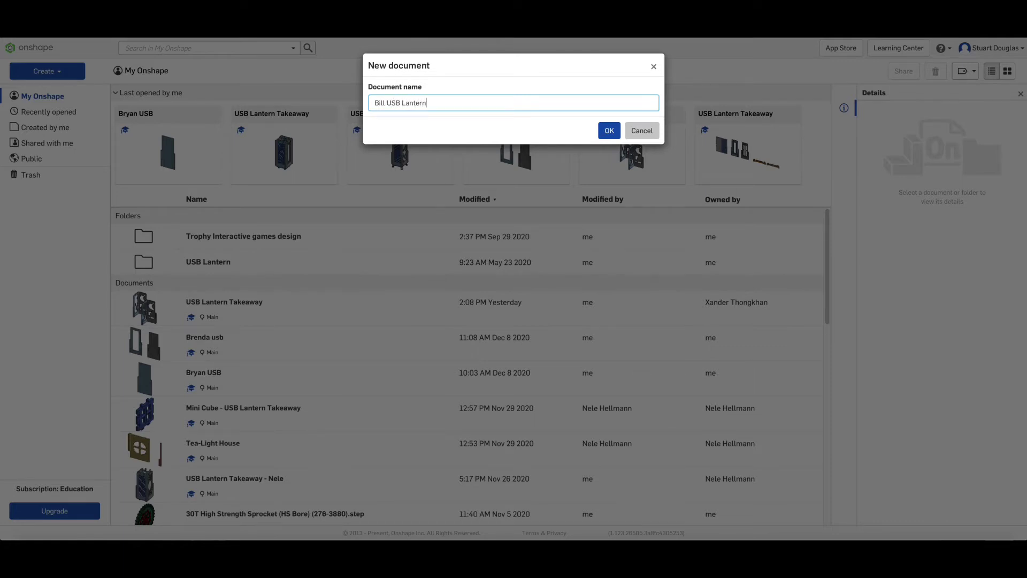
# Confirm the USB Lantern document and start Sketch 1 on the Front plane, viewed head-on.
pyautogui.click(609, 131)
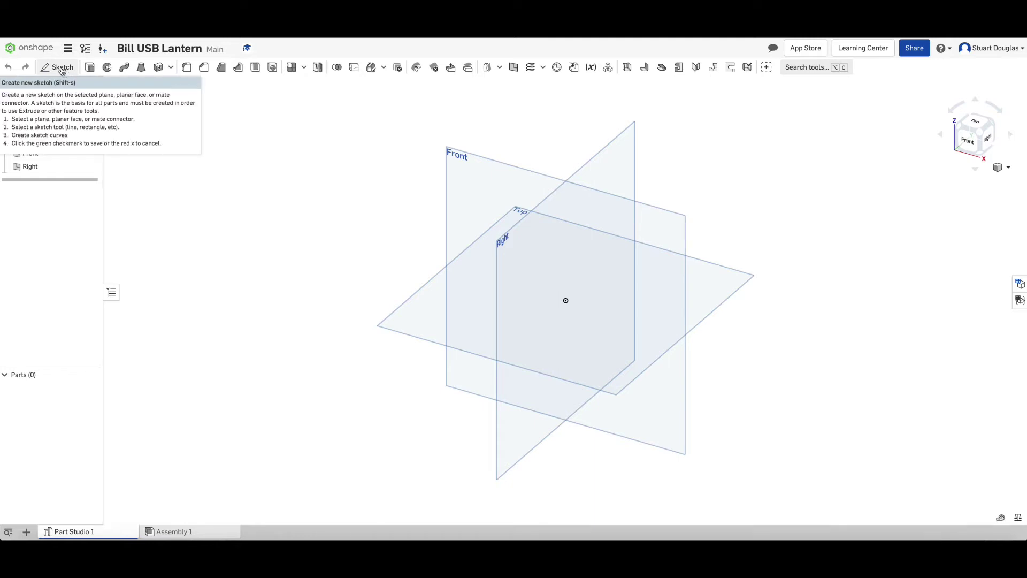
pyautogui.click(61, 70)
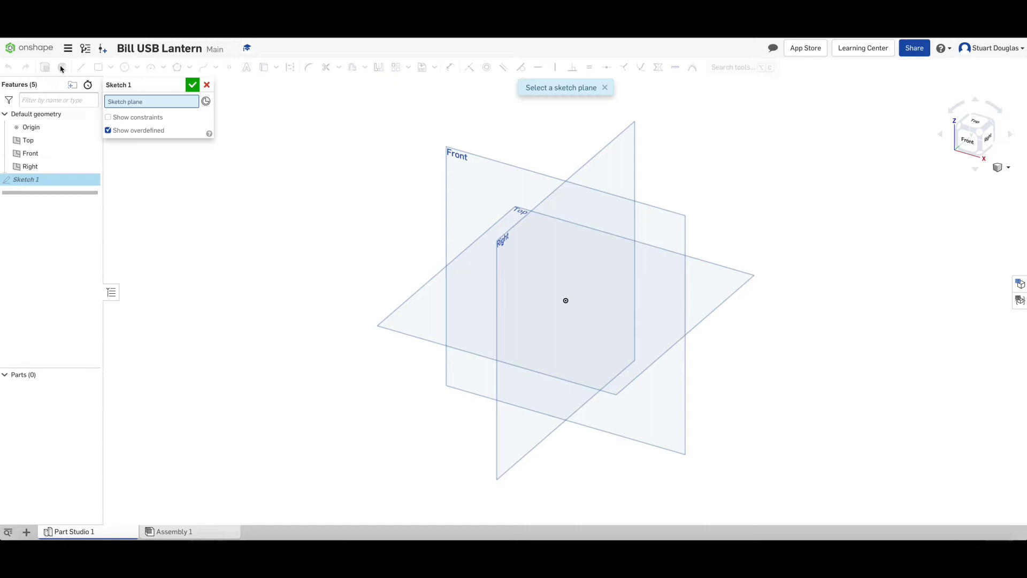
pyautogui.click(458, 162)
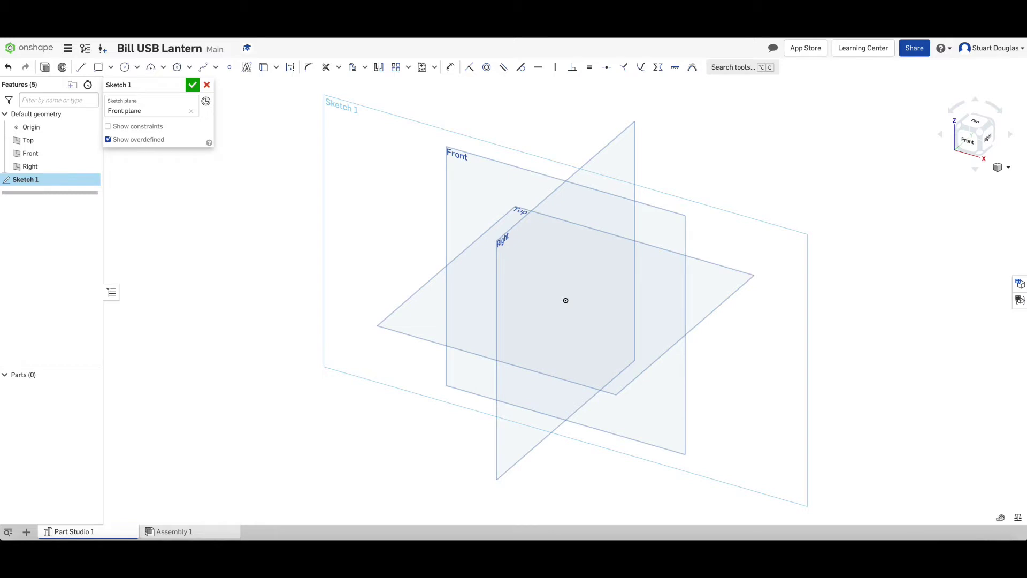
pyautogui.click(971, 146)
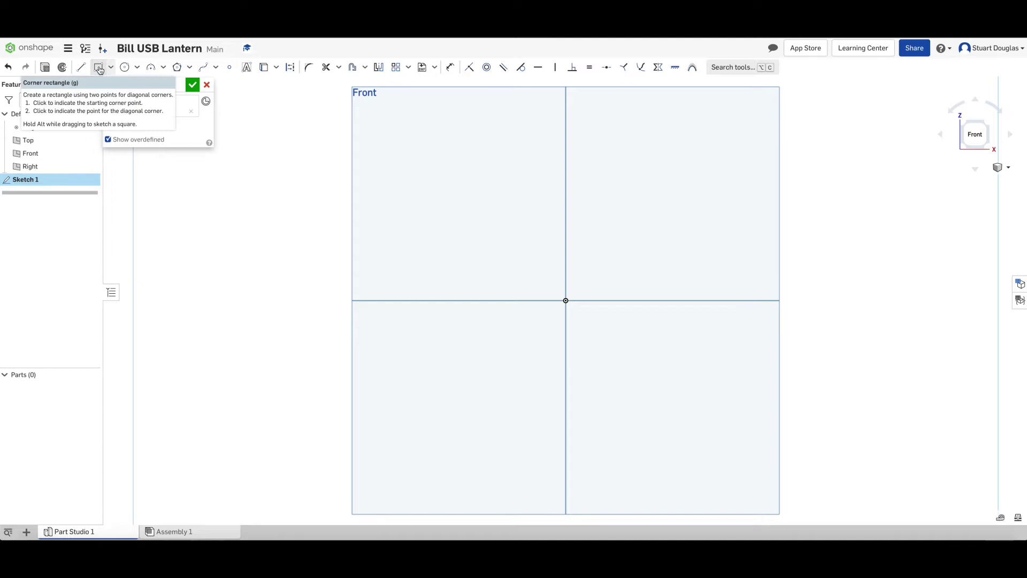
# Draw a corner rectangle about 41.8 × 81.6 straddling the origin.
pyautogui.click(99, 69)
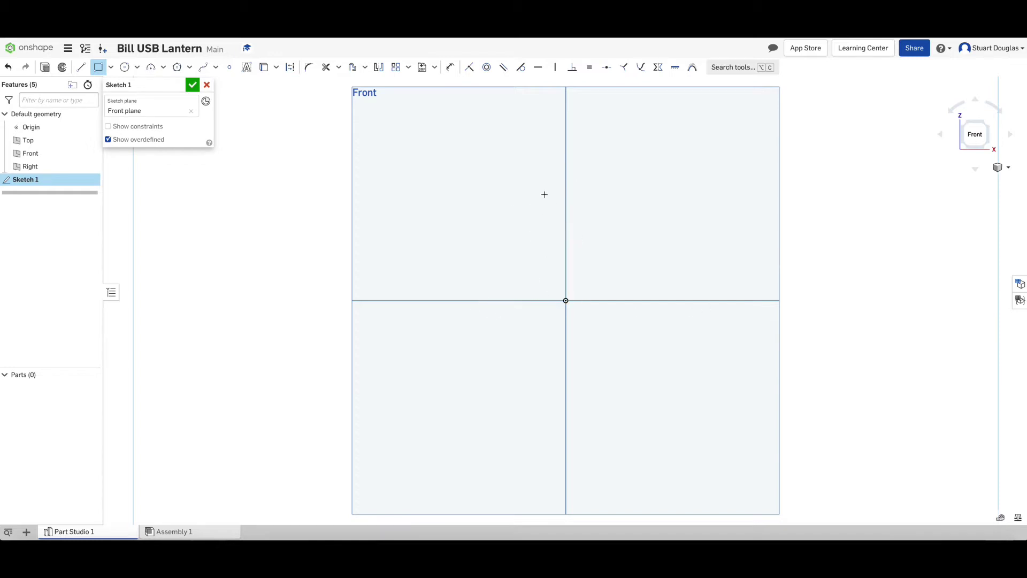
pyautogui.click(502, 195)
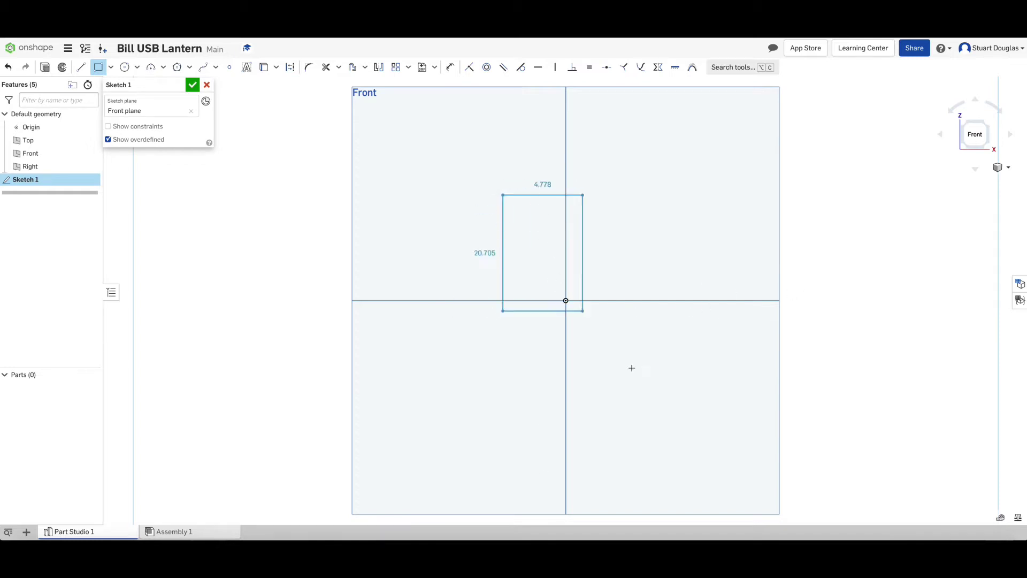
pyautogui.click(622, 427)
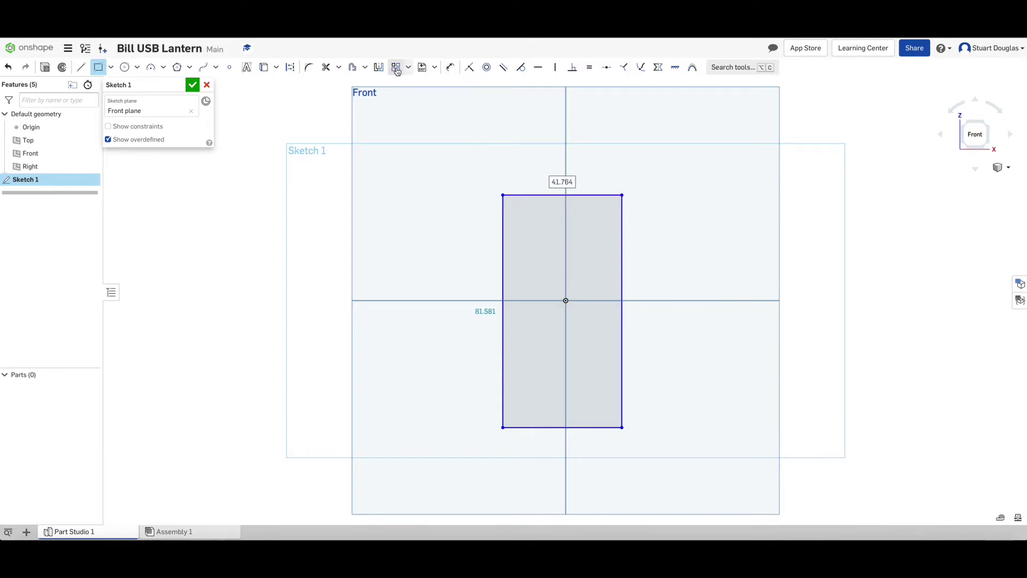
# Dimension the rectangle's top edge to 72 mm and its left edge to 160 mm.
pyautogui.click(451, 69)
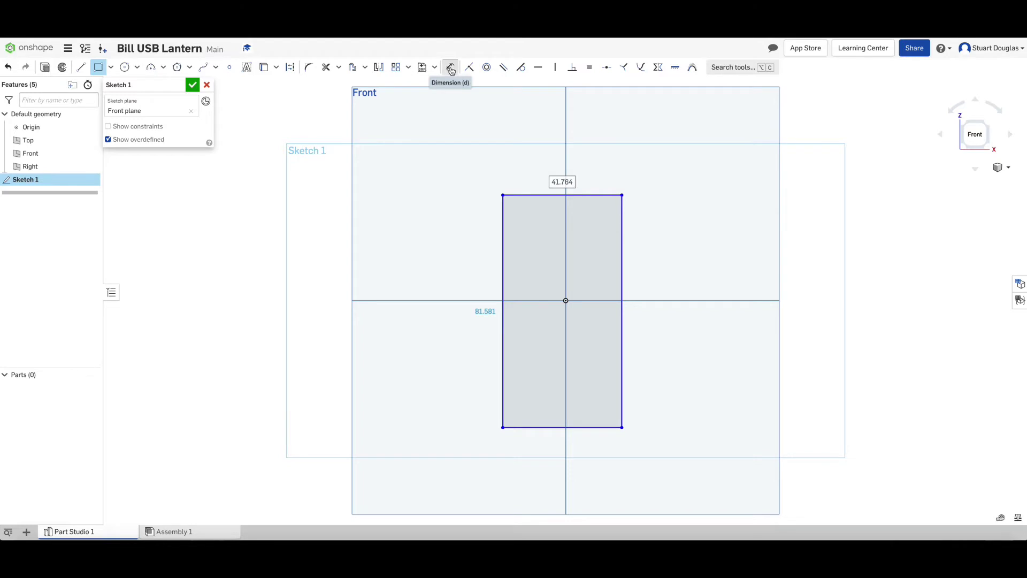
pyautogui.click(559, 194)
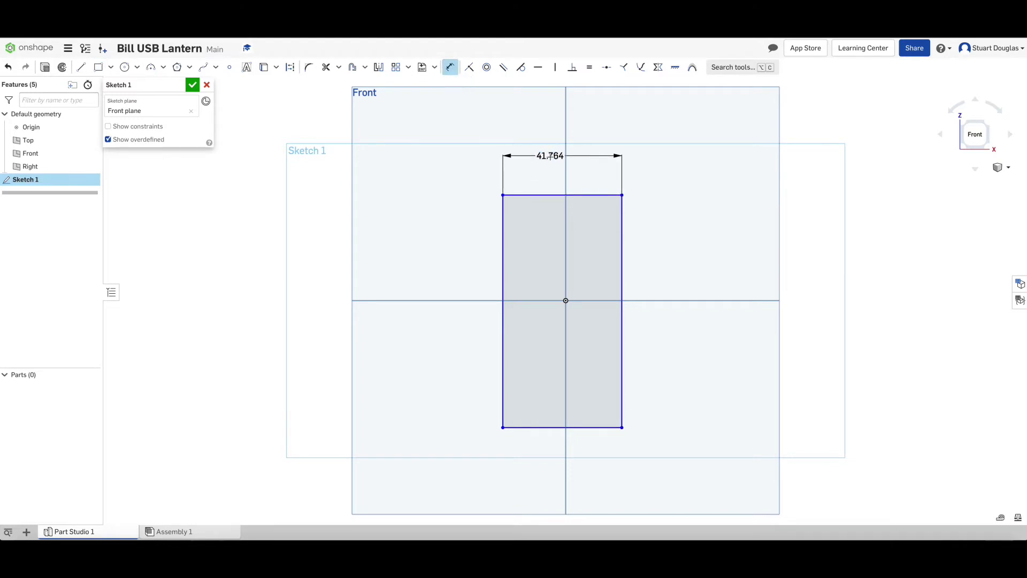
pyautogui.click(548, 162)
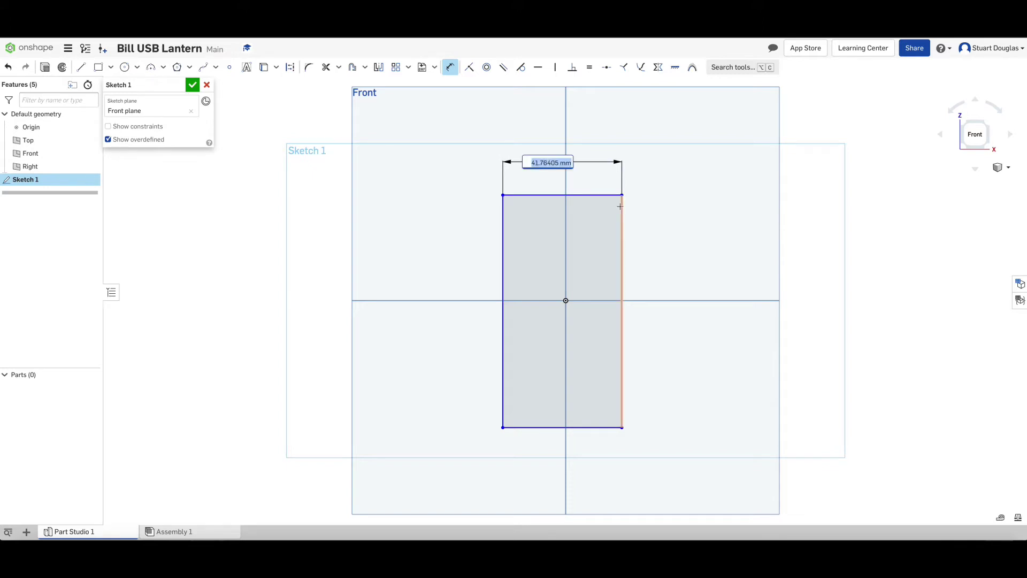
pyautogui.write('72')
pyautogui.press('Return')
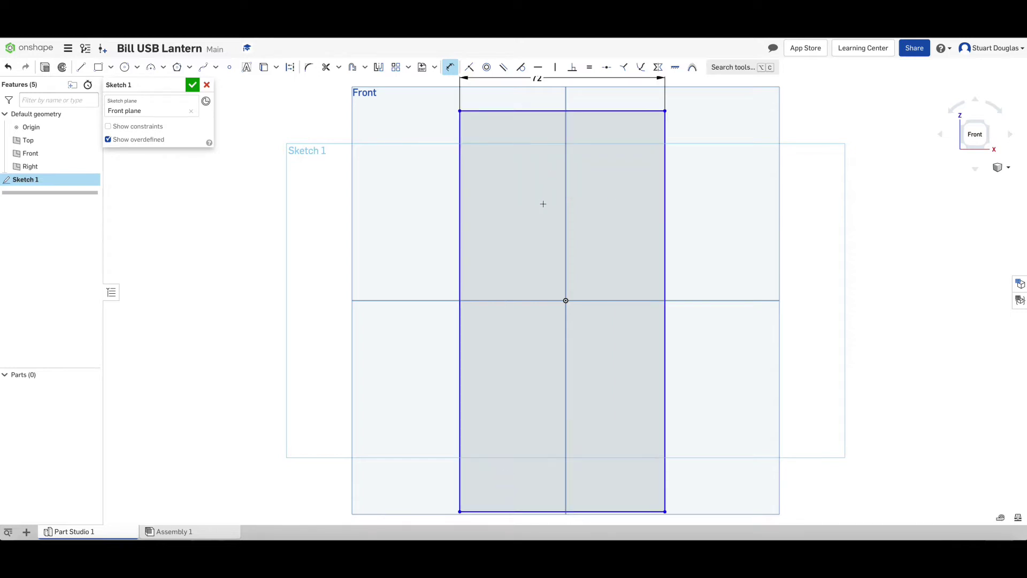
pyautogui.scroll(-1, 549, 222)
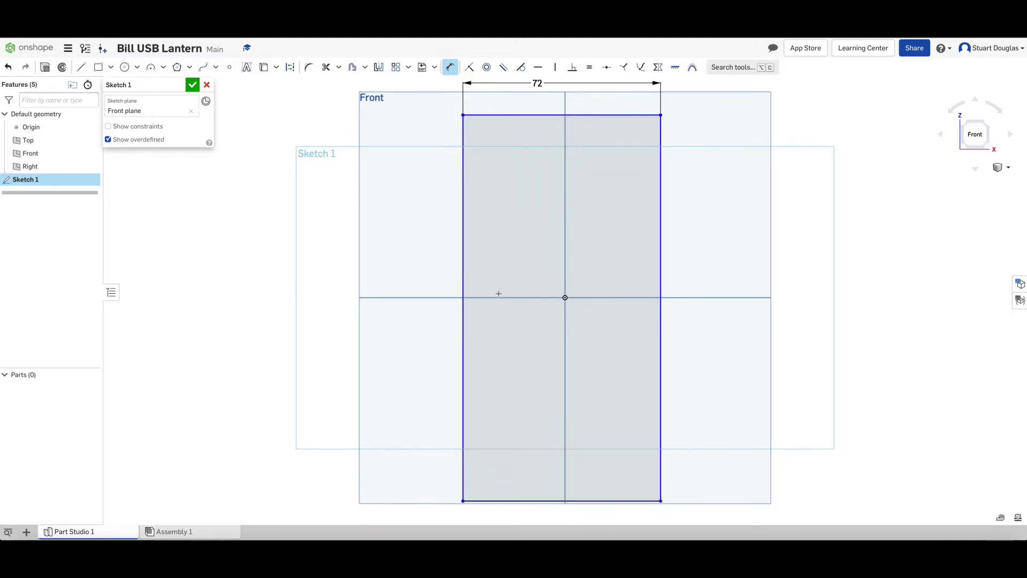
pyautogui.click(462, 284)
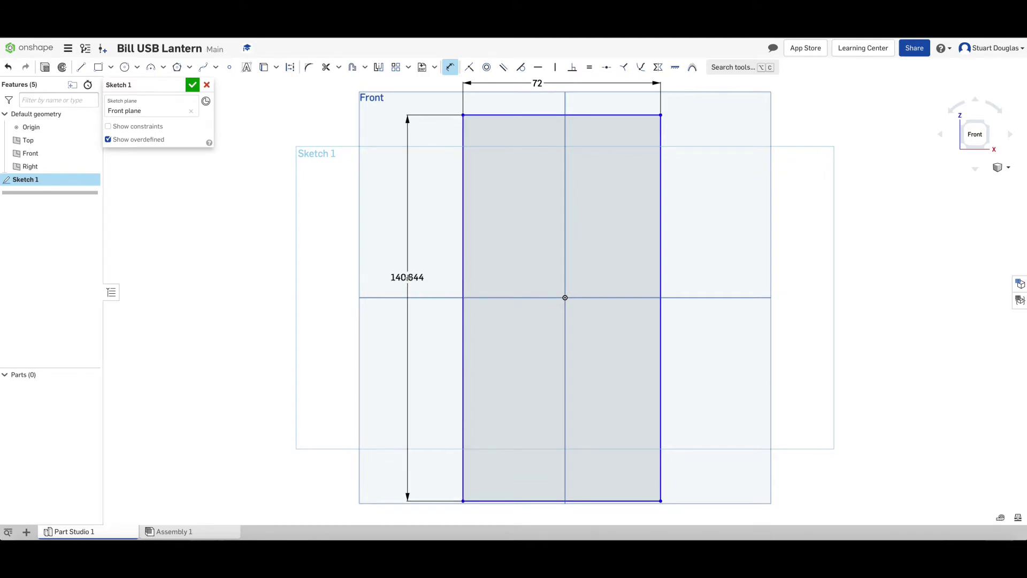
pyautogui.click(407, 277)
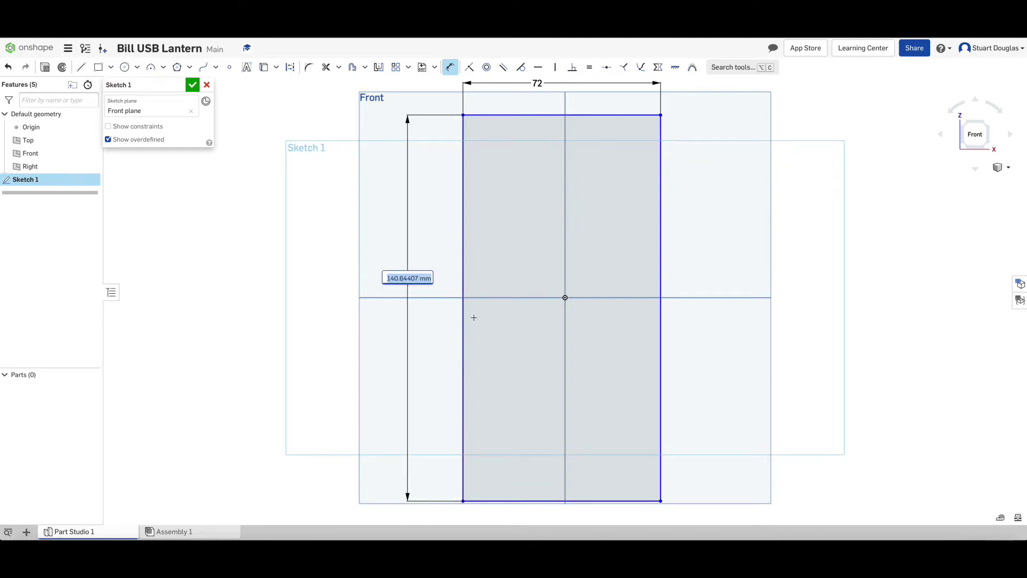
pyautogui.write('160')
pyautogui.press('Return')
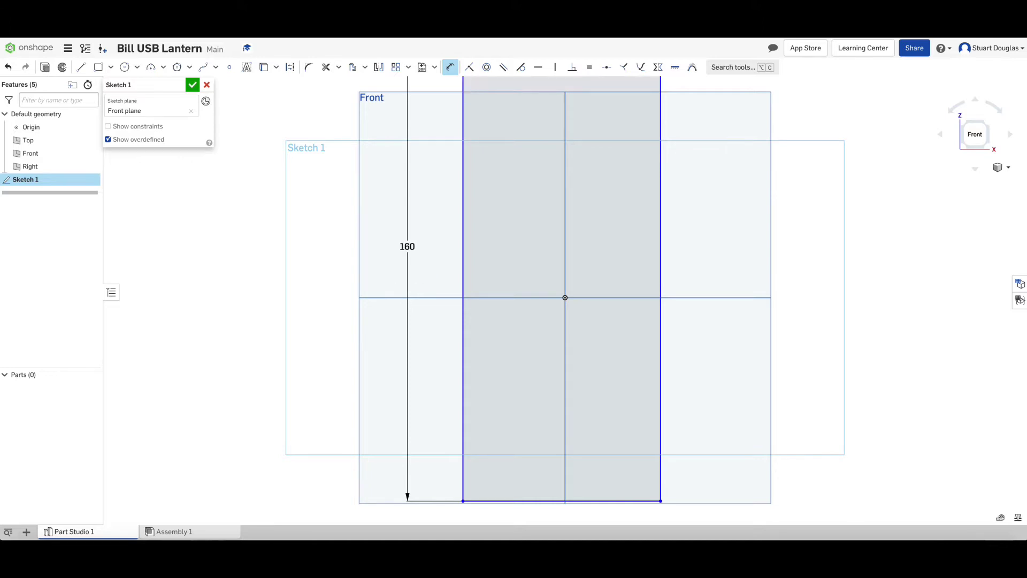
pyautogui.scroll(-2, 516, 422)
# Dimension the top edge 80 mm from the origin and the right edge 36 mm from it.
pyautogui.scroll(-1, 515, 396)
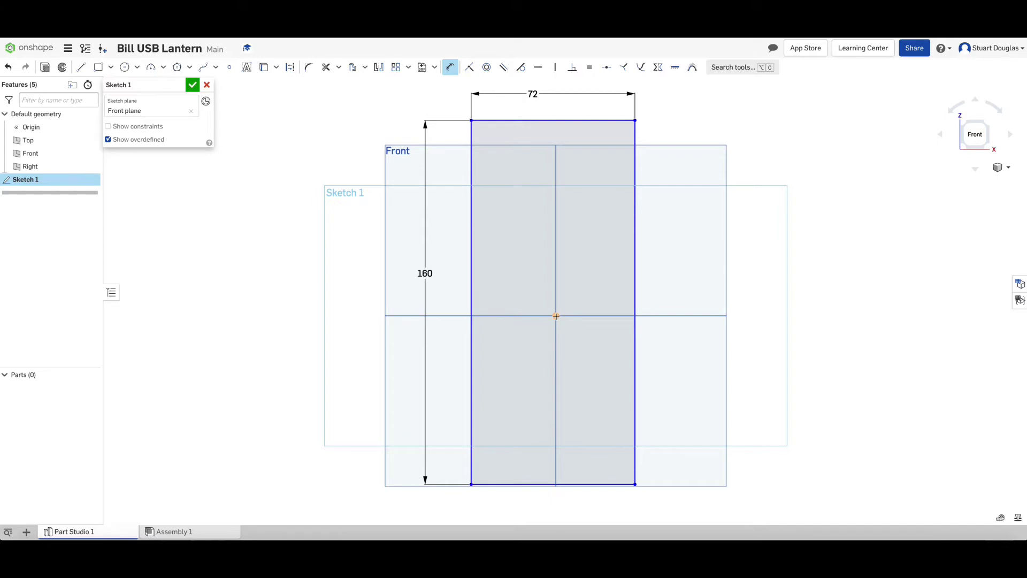
pyautogui.click(552, 120)
pyautogui.click(556, 316)
pyautogui.click(360, 228)
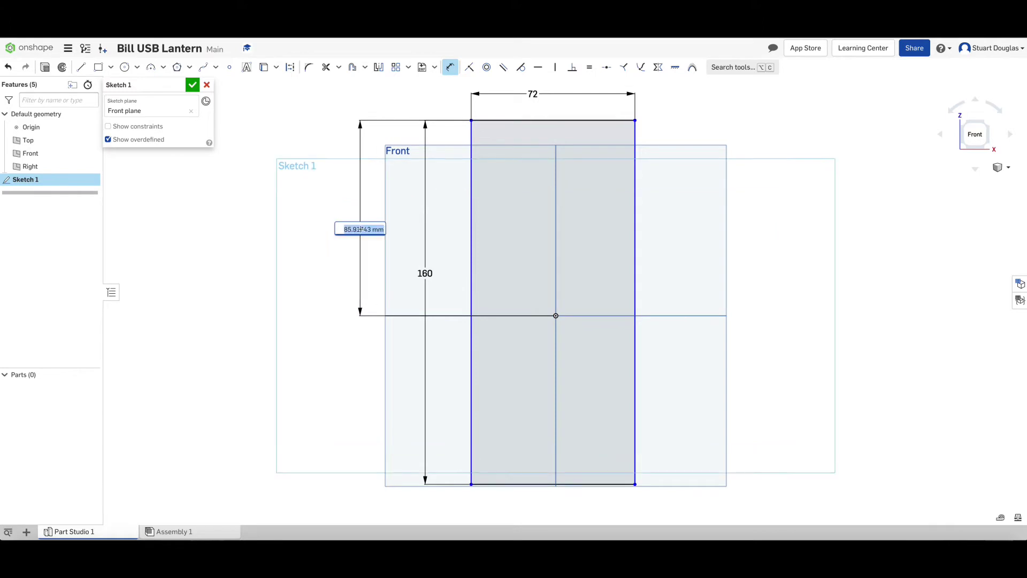
pyautogui.write('80')
pyautogui.press('Return')
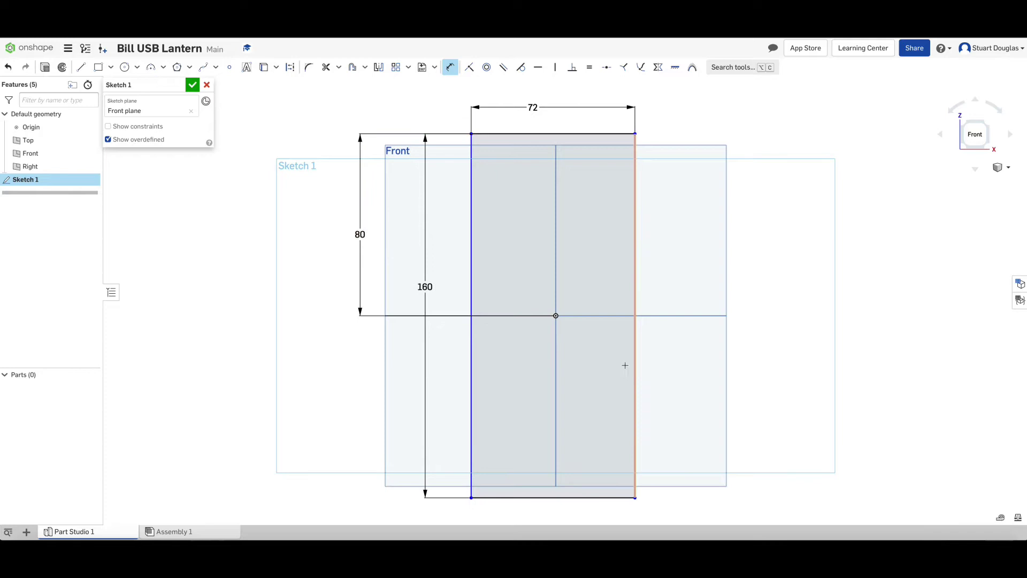
pyautogui.click(556, 316)
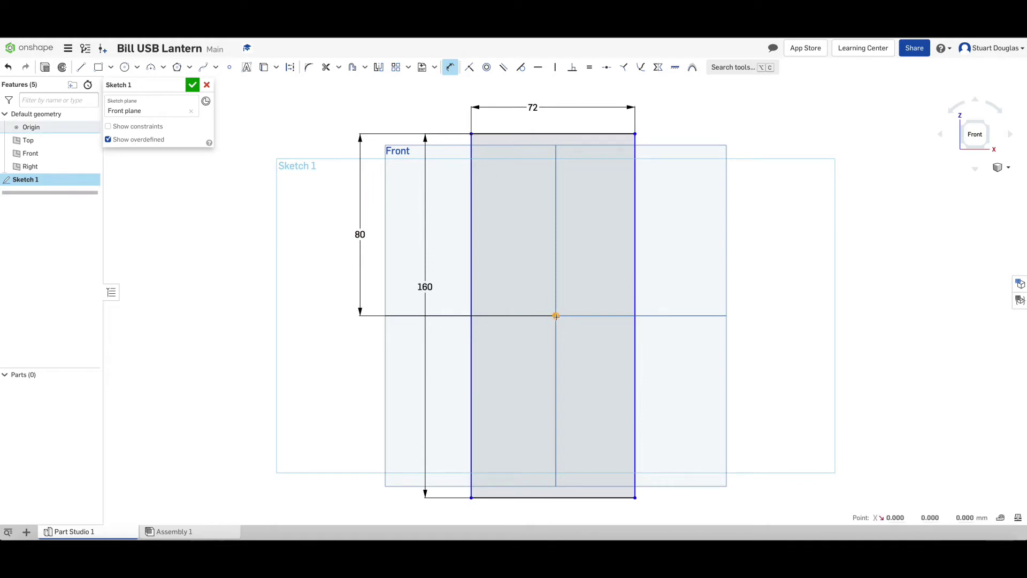
pyautogui.click(635, 309)
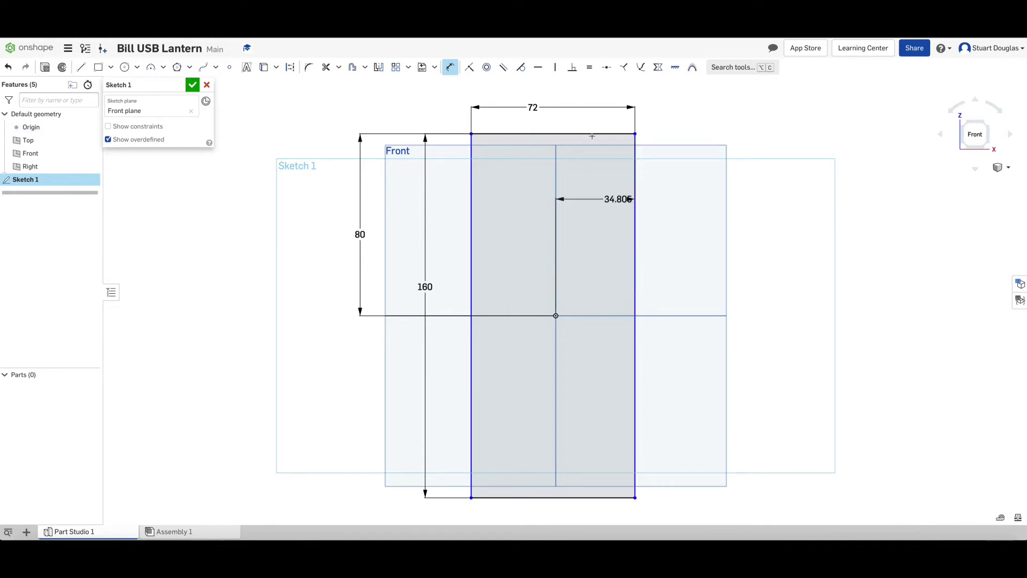
pyautogui.click(626, 106)
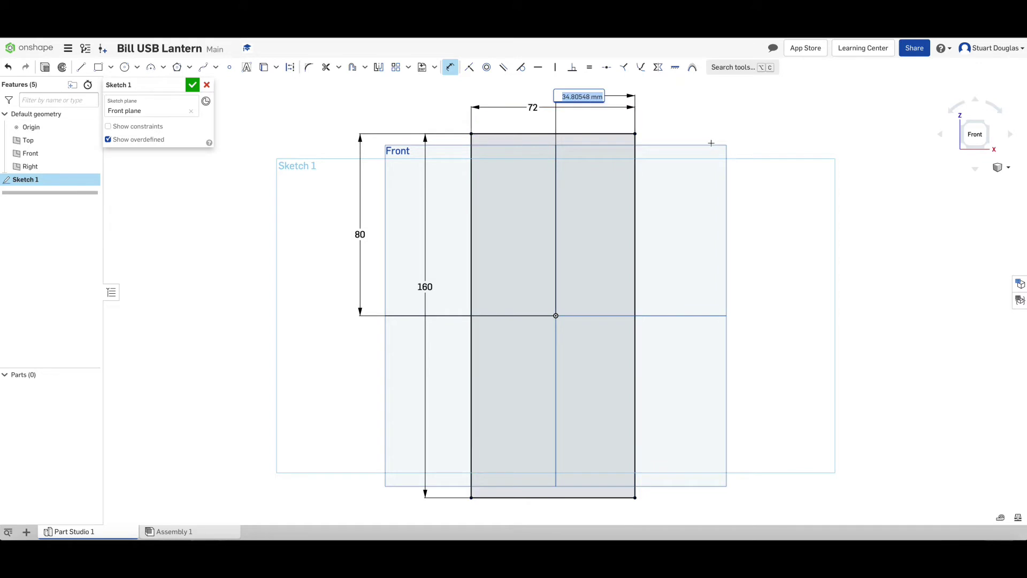
pyautogui.write('36')
pyautogui.press('Return')
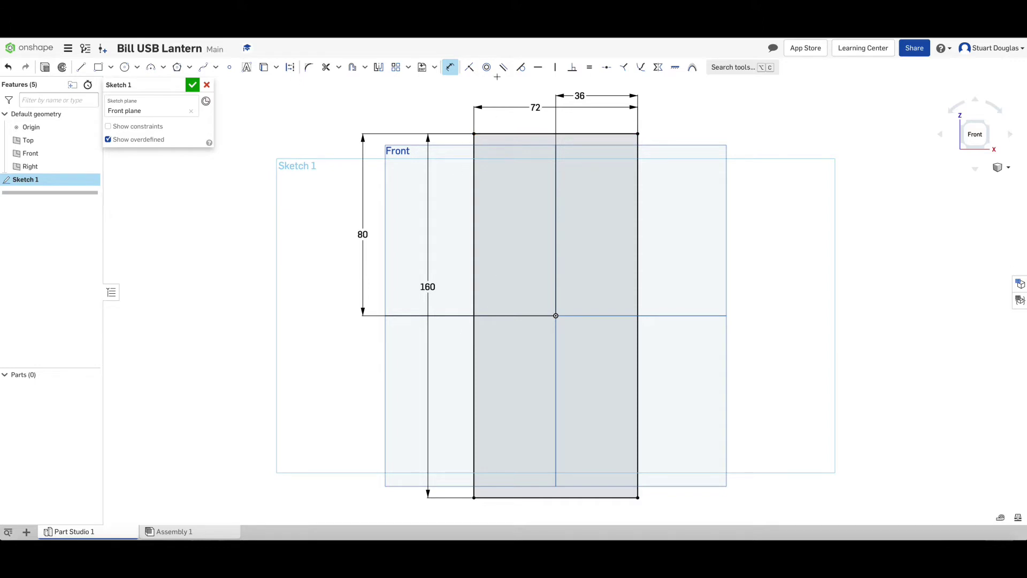
# Draw narrow 80 mm tall strips inside the left and right edges, from the top edge to the centre line.
pyautogui.click(98, 69)
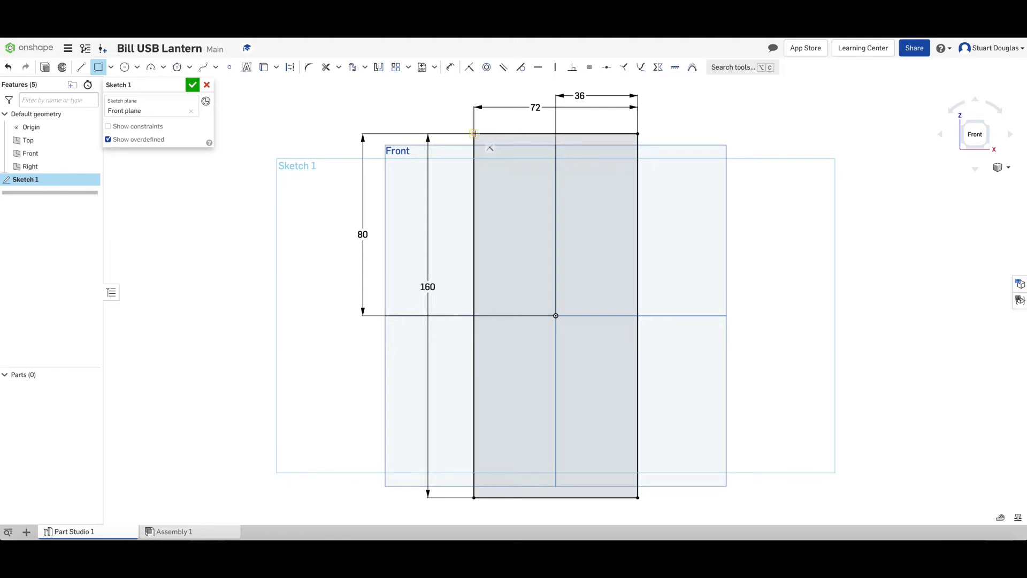
pyautogui.click(474, 134)
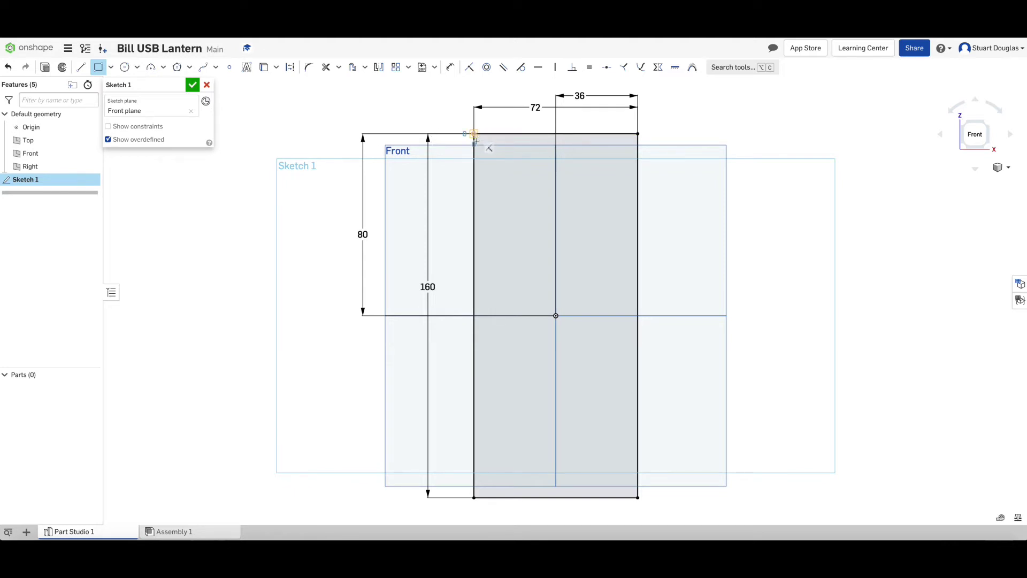
pyautogui.click(487, 316)
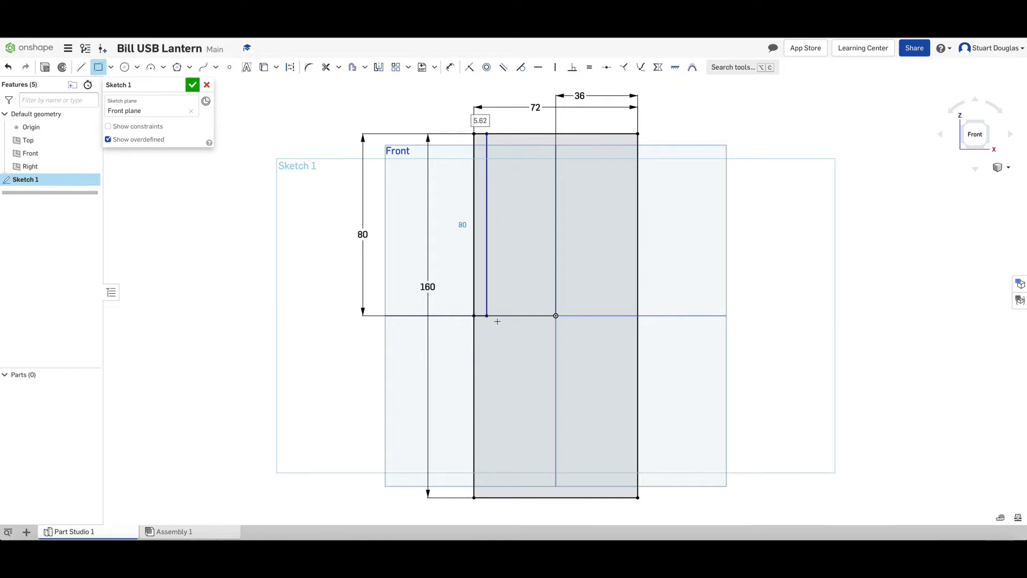
pyautogui.press('Tab')
pyautogui.press('Tab')
pyautogui.press('Return')
pyautogui.click(638, 134)
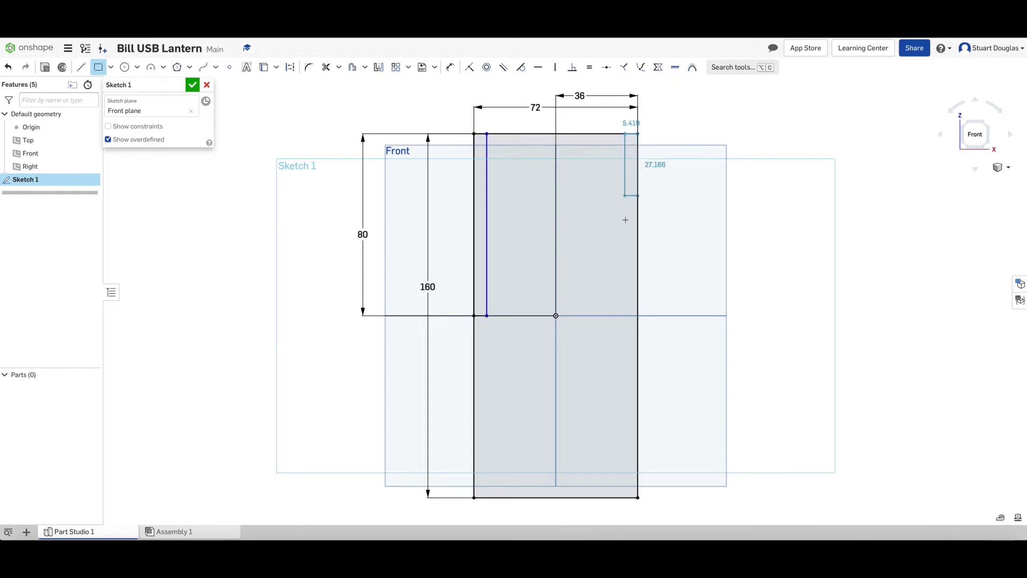
pyautogui.click(625, 316)
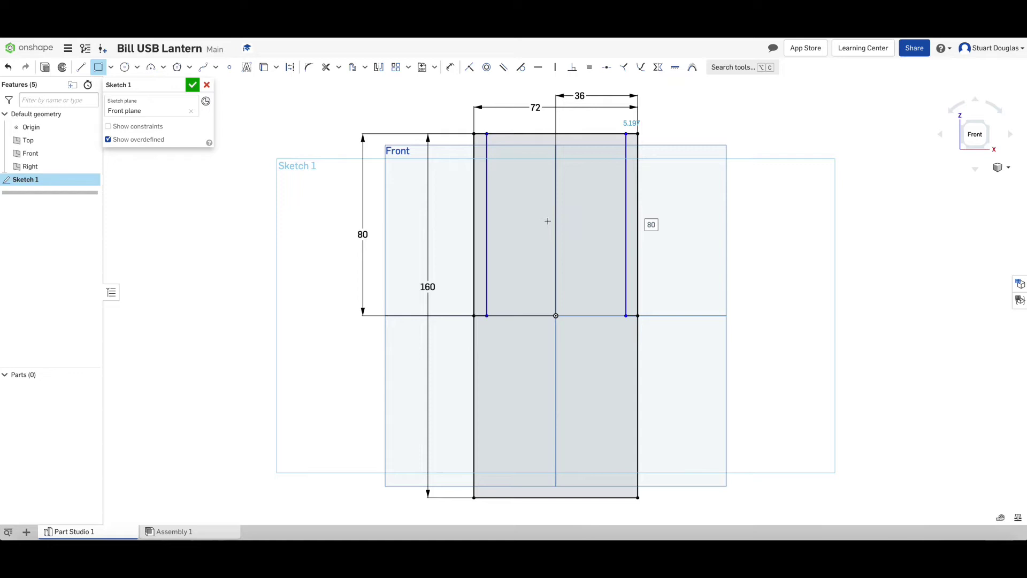
pyautogui.press('u')
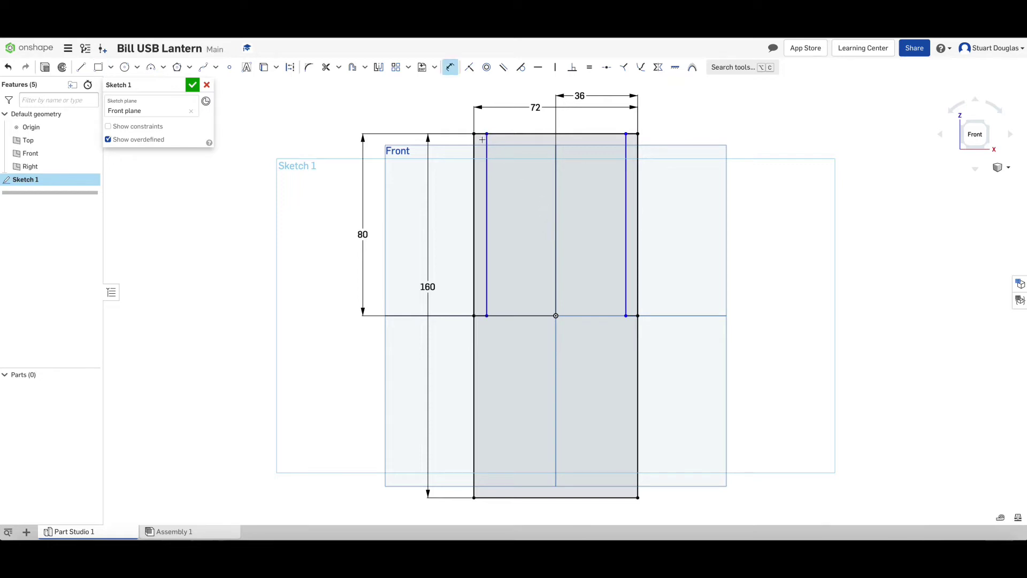
pyautogui.scroll(2, 484, 127)
pyautogui.scroll(2, 487, 125)
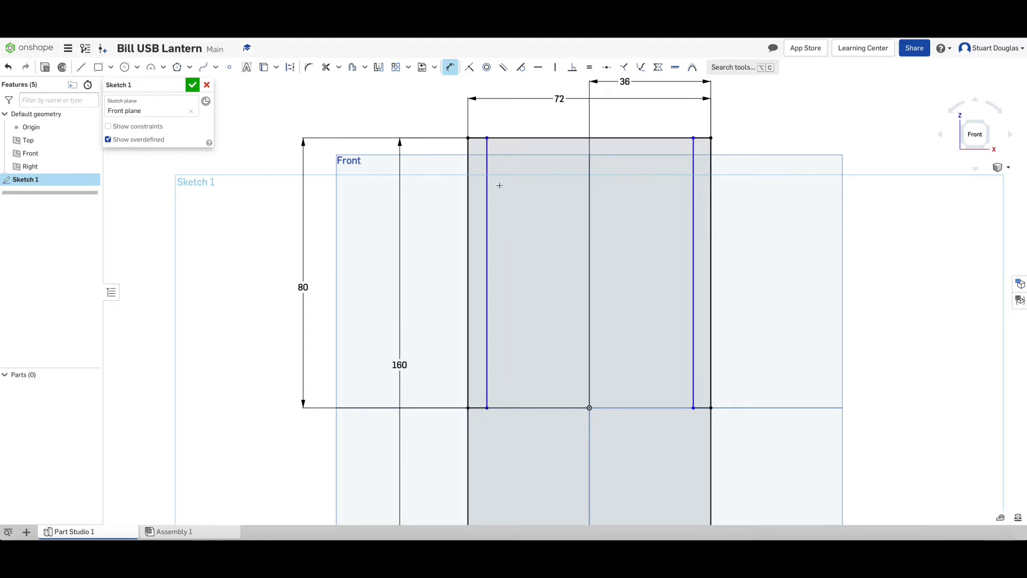
# Dimension the left and right upper strips to 6 mm each from the panel's outer edges.
pyautogui.click(486, 200)
pyautogui.click(469, 201)
pyautogui.click(428, 121)
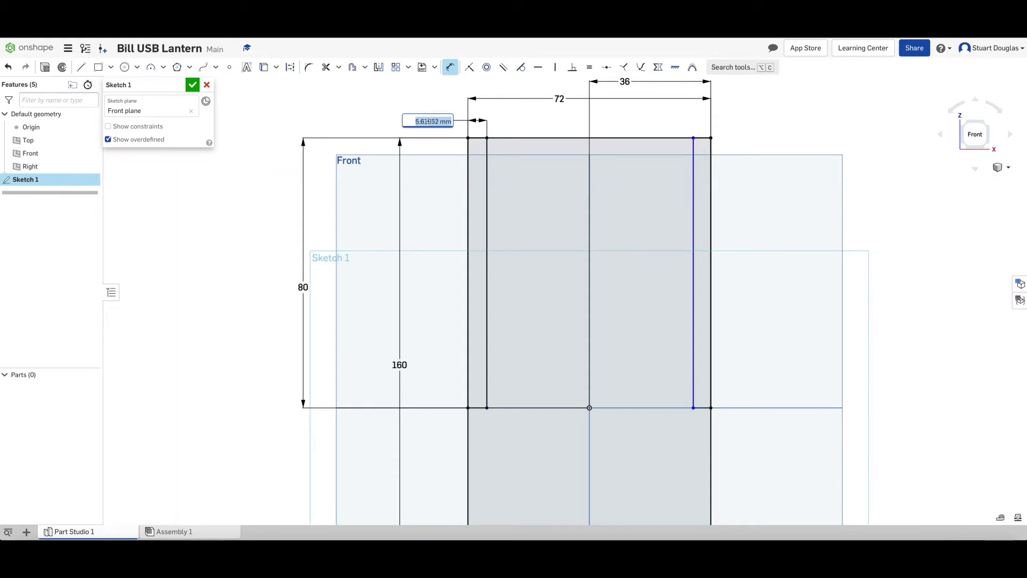
pyautogui.write('6')
pyautogui.press('Return')
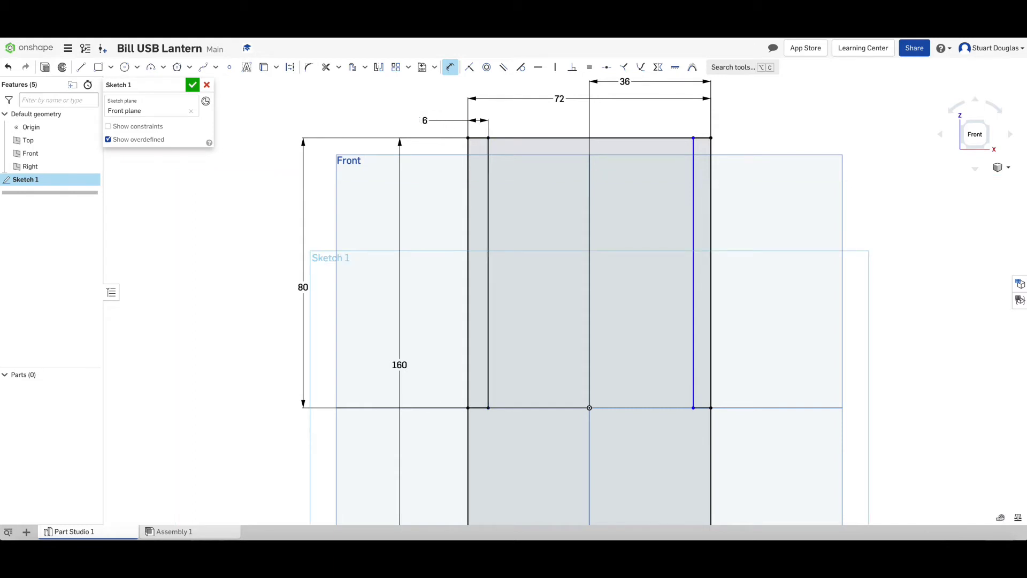
pyautogui.click(710, 199)
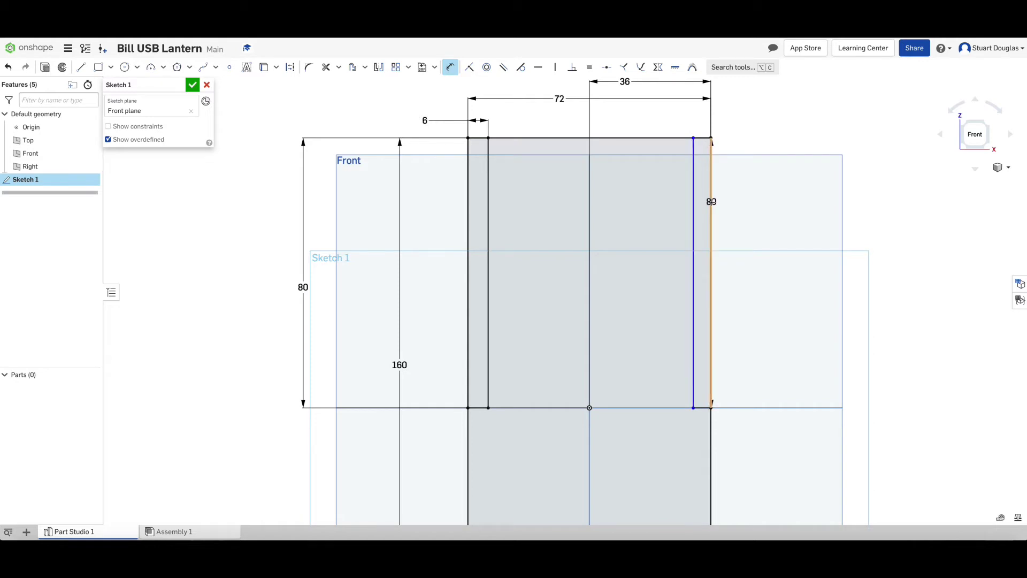
pyautogui.click(711, 201)
pyautogui.click(740, 119)
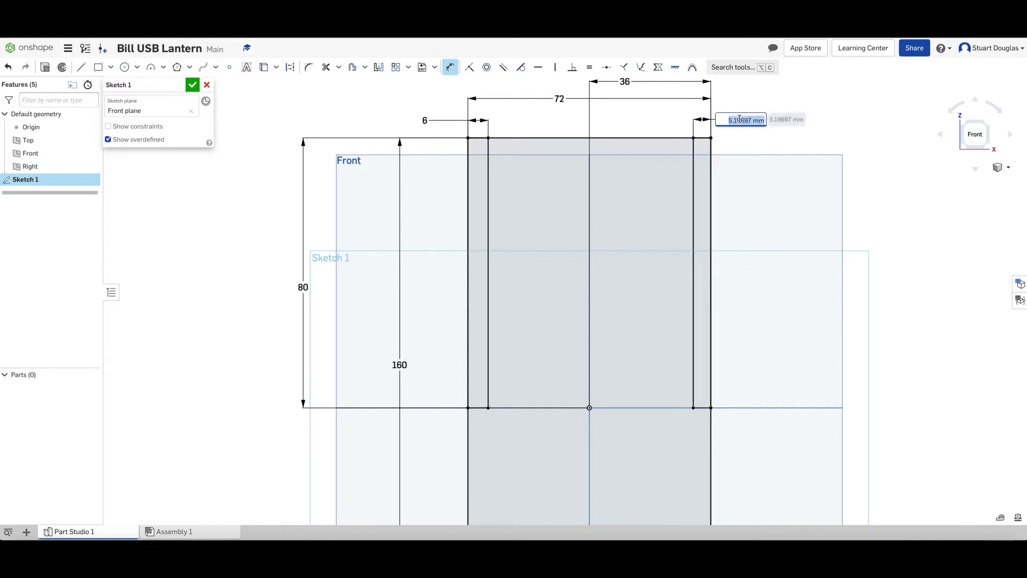
pyautogui.write('6')
pyautogui.press('Return')
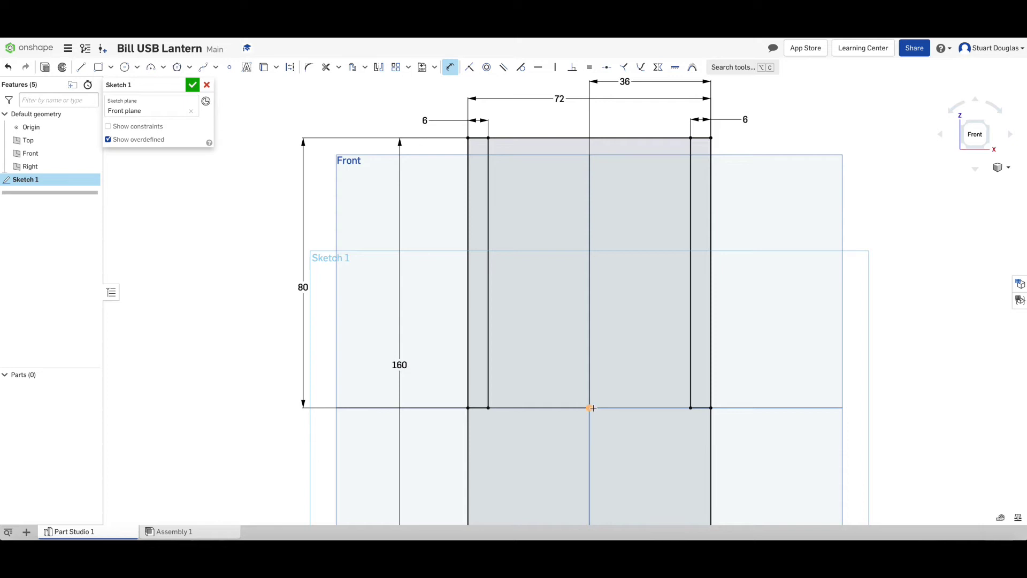
# Draw two tall thin rectangles, about 55 mm high, rising from the bottom edge near each side.
pyautogui.scroll(-1, 611, 337)
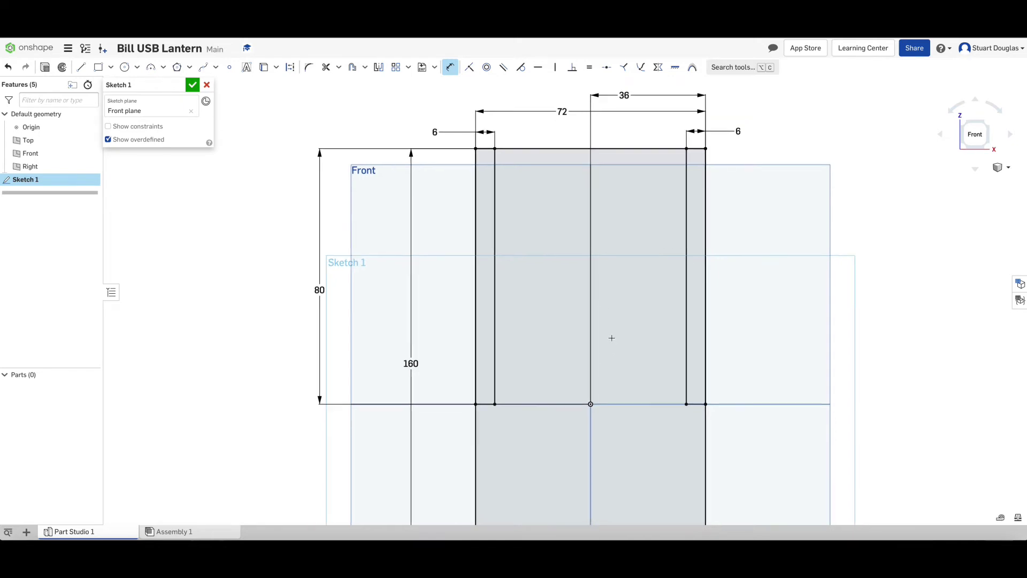
pyautogui.scroll(-3, 611, 337)
pyautogui.scroll(5, 610, 513)
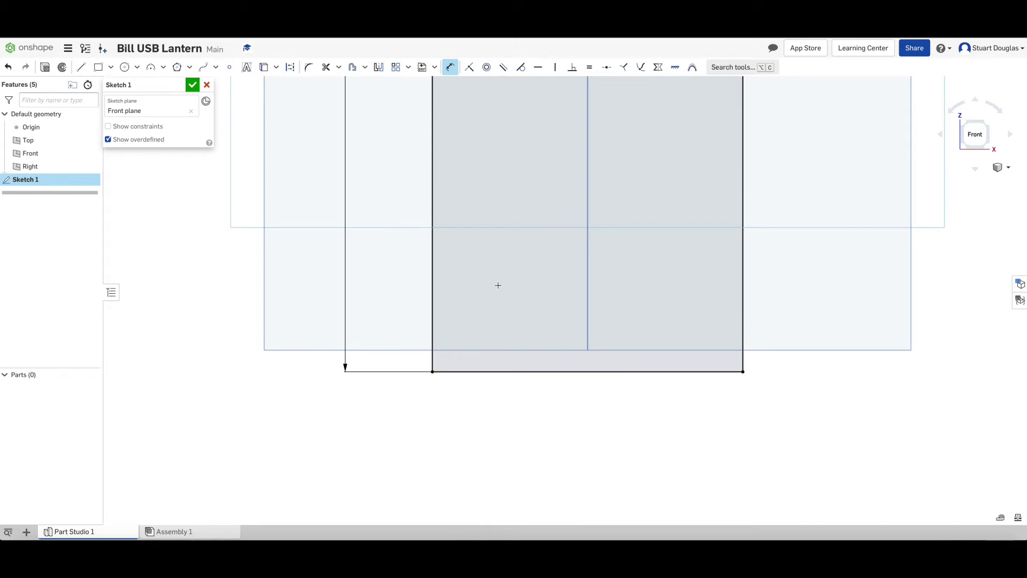
pyautogui.click(99, 71)
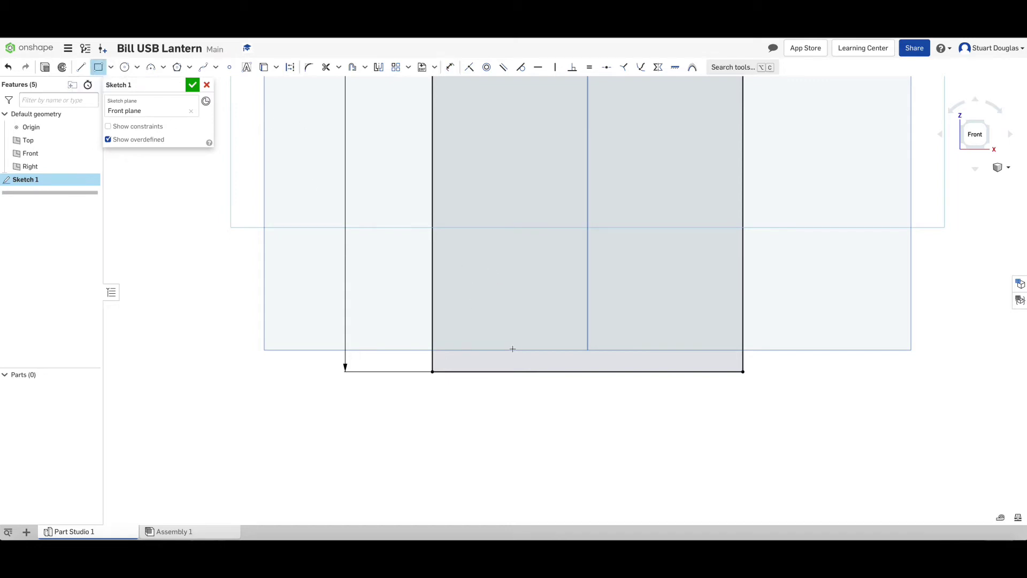
pyautogui.click(466, 372)
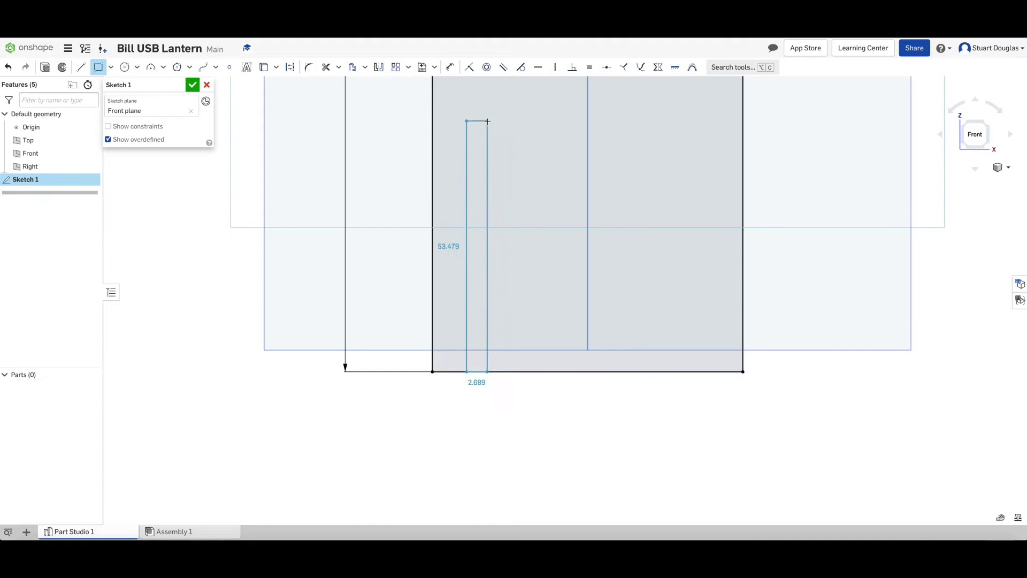
pyautogui.click(486, 132)
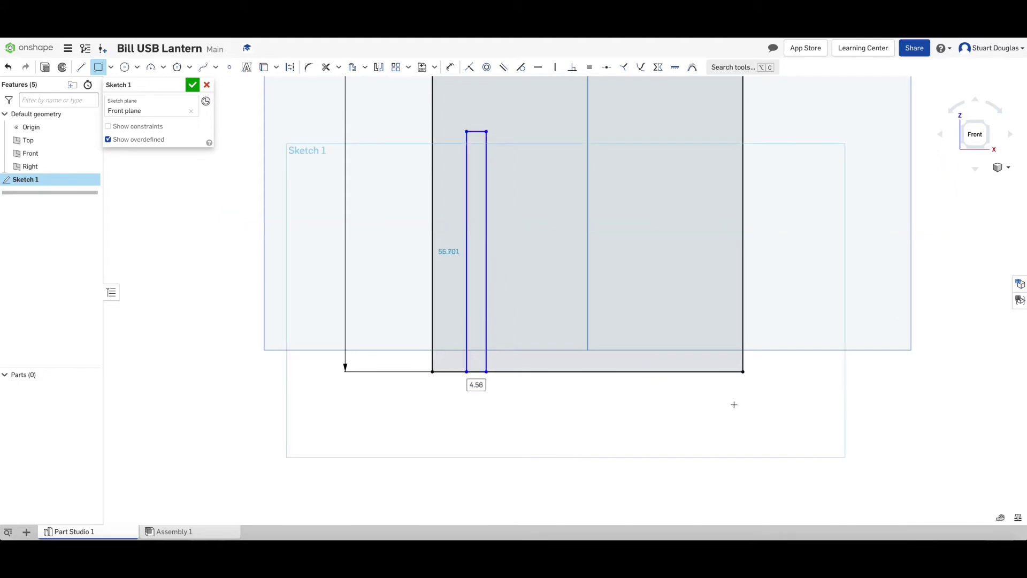
pyautogui.click(699, 372)
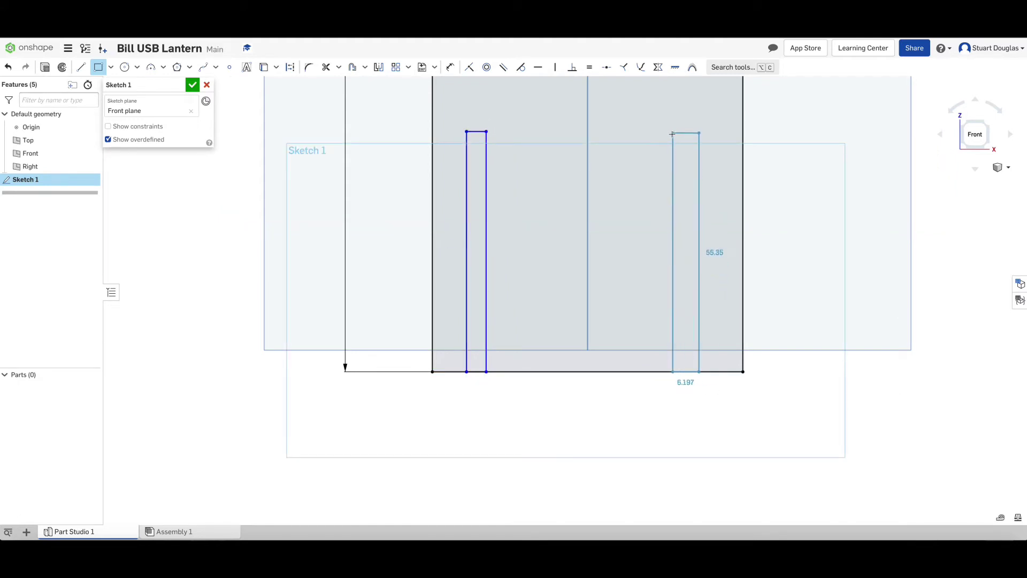
pyautogui.click(677, 134)
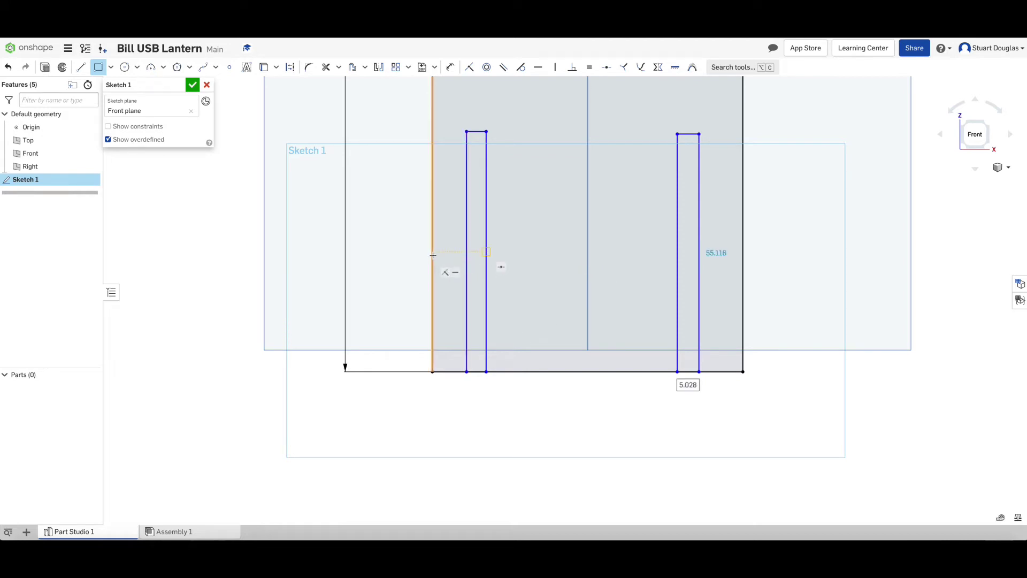
pyautogui.click(467, 251)
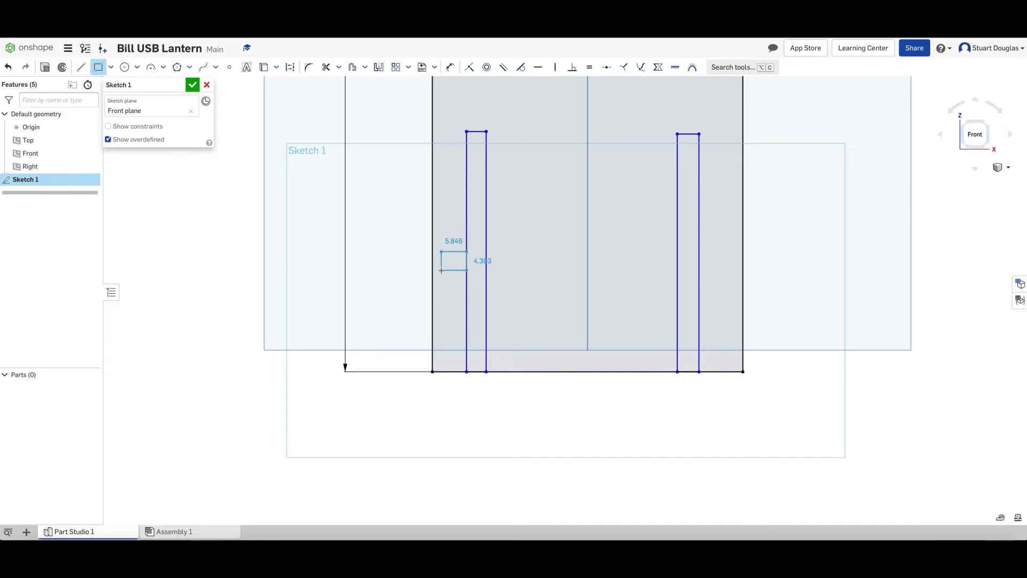
pyautogui.press('Escape')
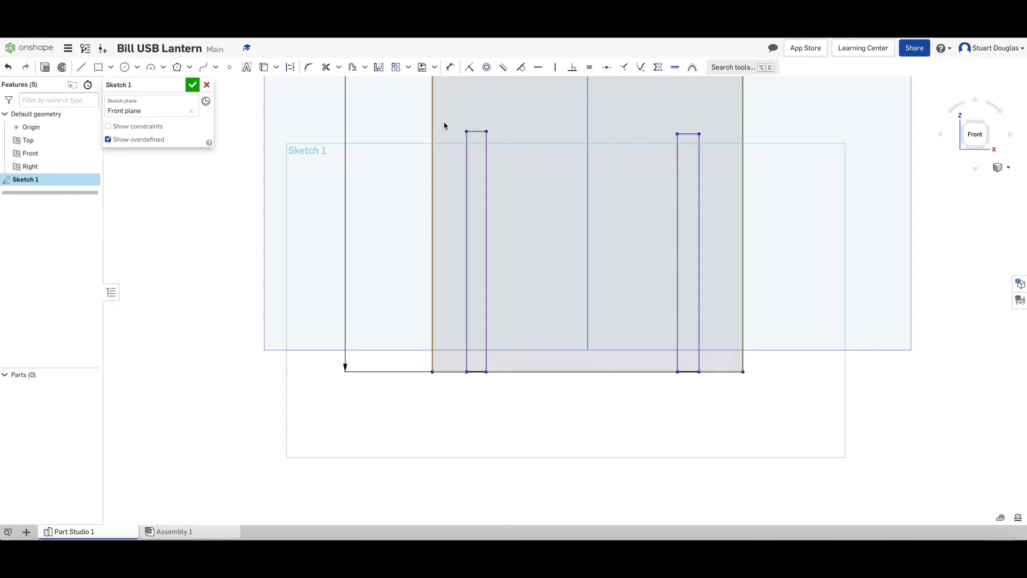
# Dimension each lower rectangle's outer line 6.5 mm from the panel's left and right edges.
pyautogui.click(450, 68)
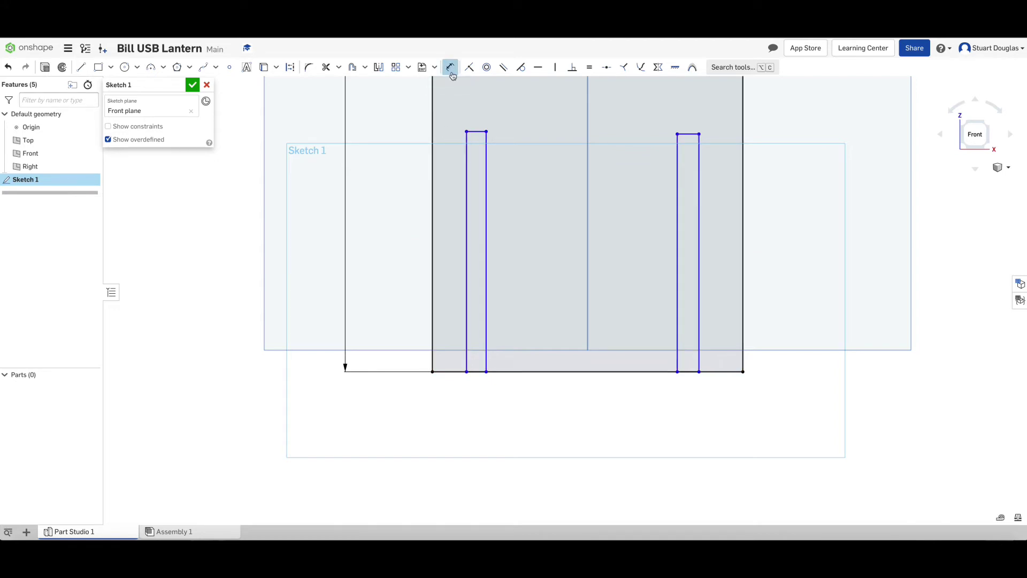
pyautogui.click(466, 251)
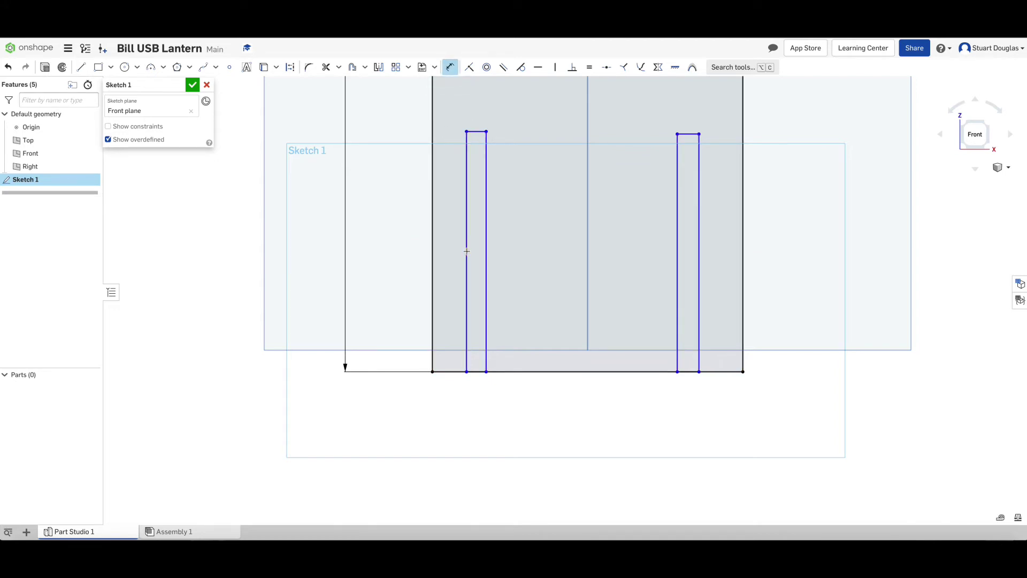
pyautogui.click(432, 239)
pyautogui.click(321, 281)
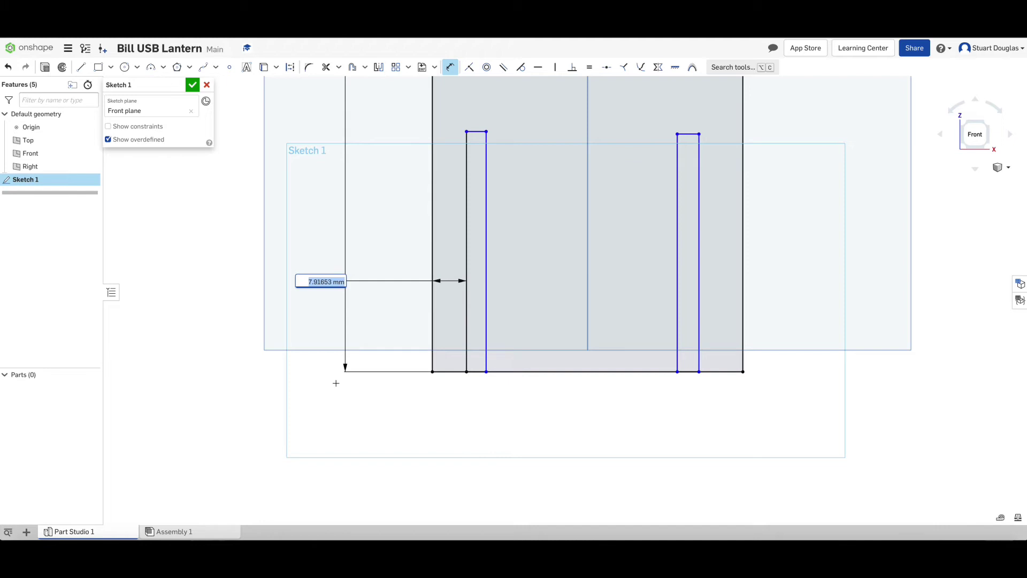
pyautogui.write('6.5')
pyautogui.press('Return')
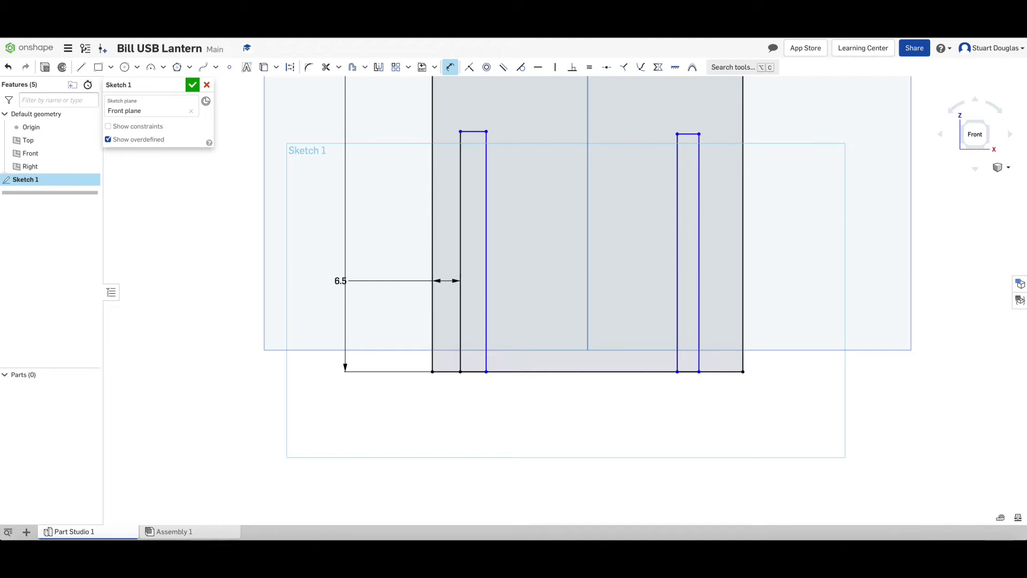
pyautogui.click(699, 266)
pyautogui.click(742, 261)
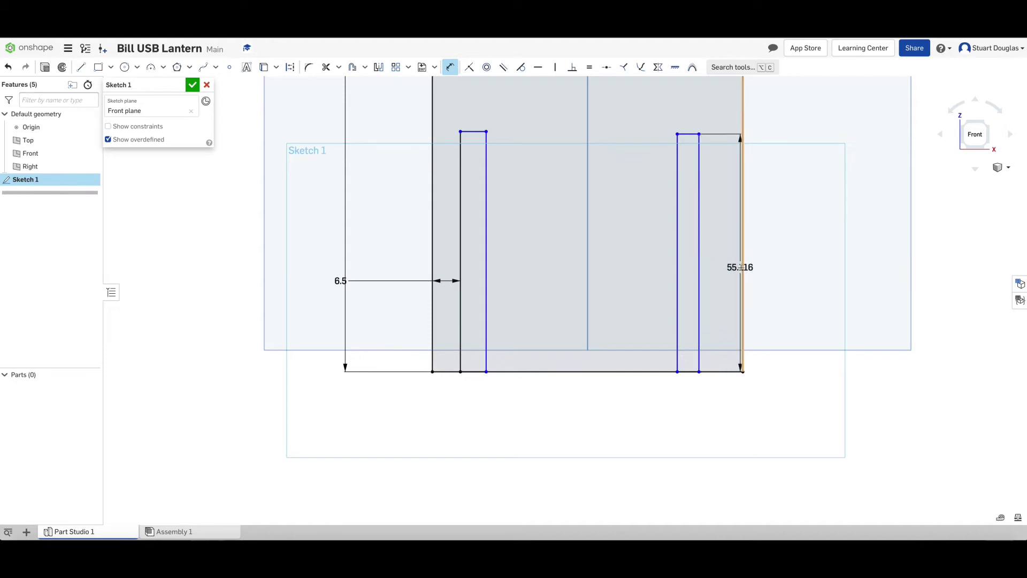
pyautogui.click(803, 263)
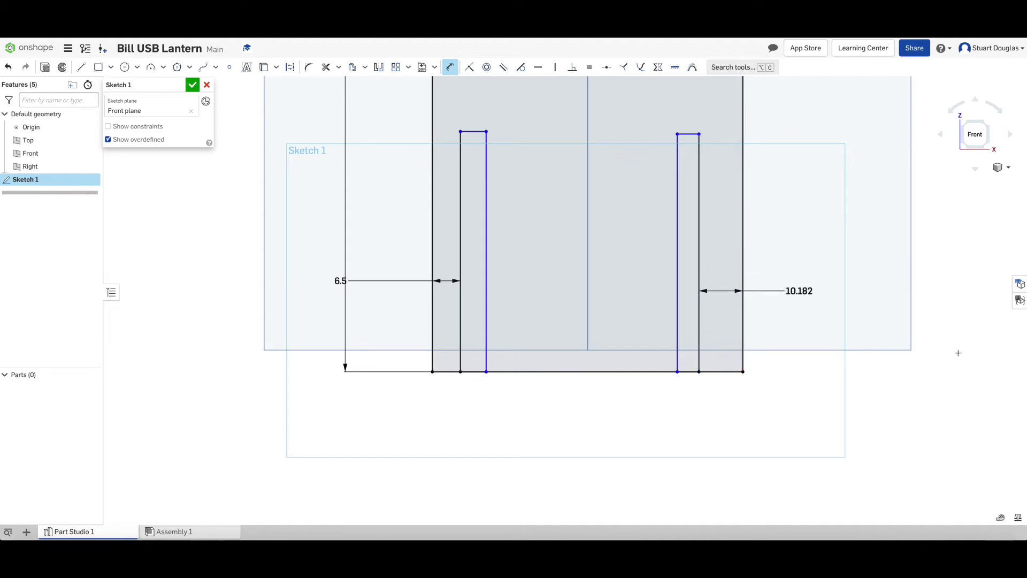
pyautogui.click(803, 291)
pyautogui.write('6.5')
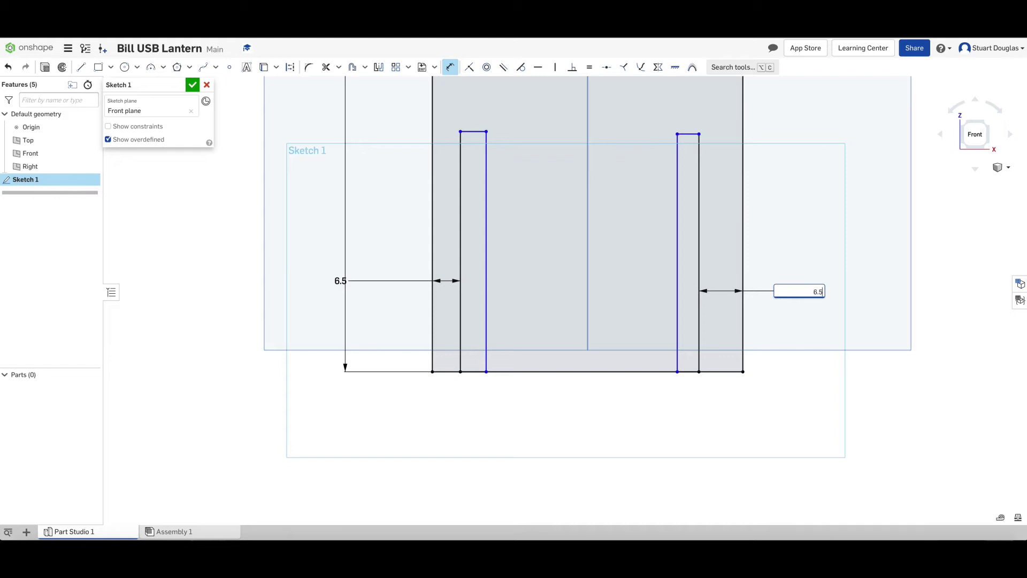
pyautogui.press('Return')
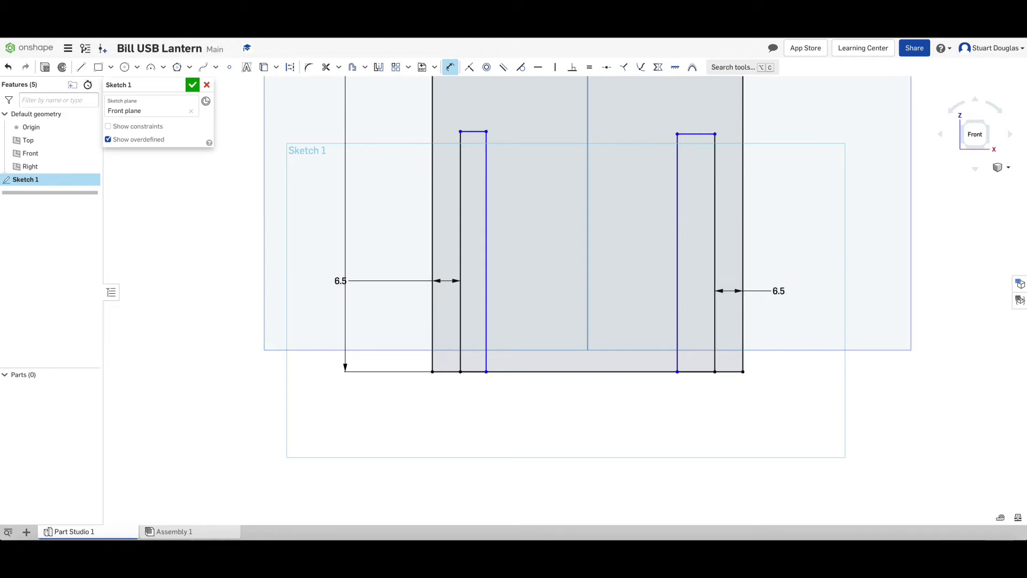
# Dimension the left and right lower slots to 3.5 mm wide each.
pyautogui.click(460, 221)
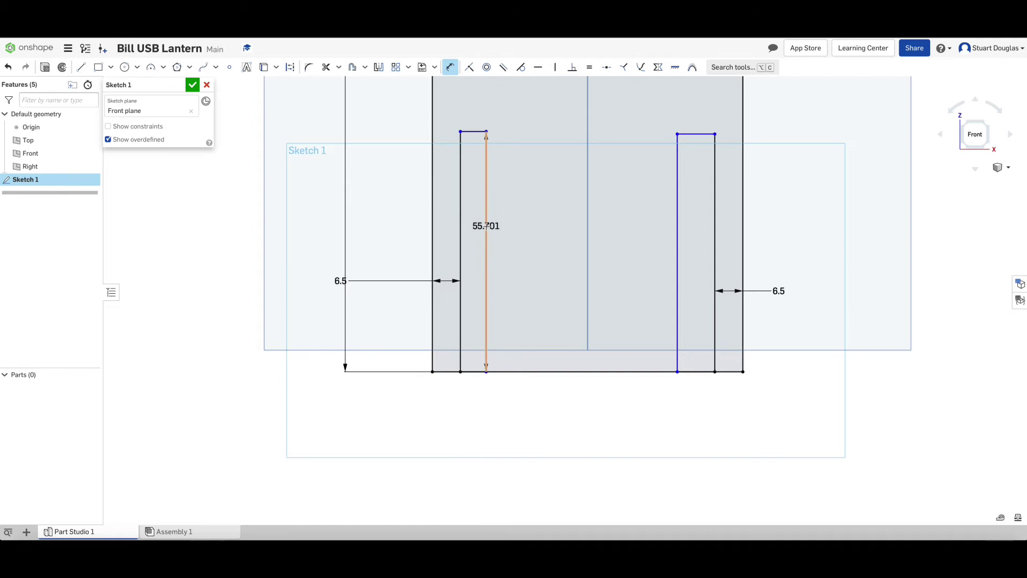
pyautogui.click(487, 225)
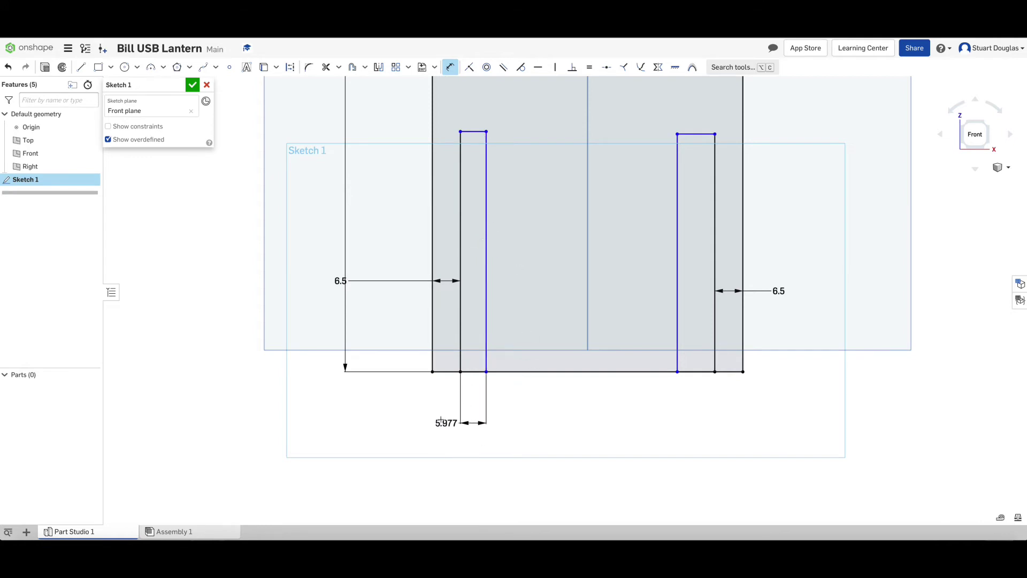
pyautogui.click(425, 393)
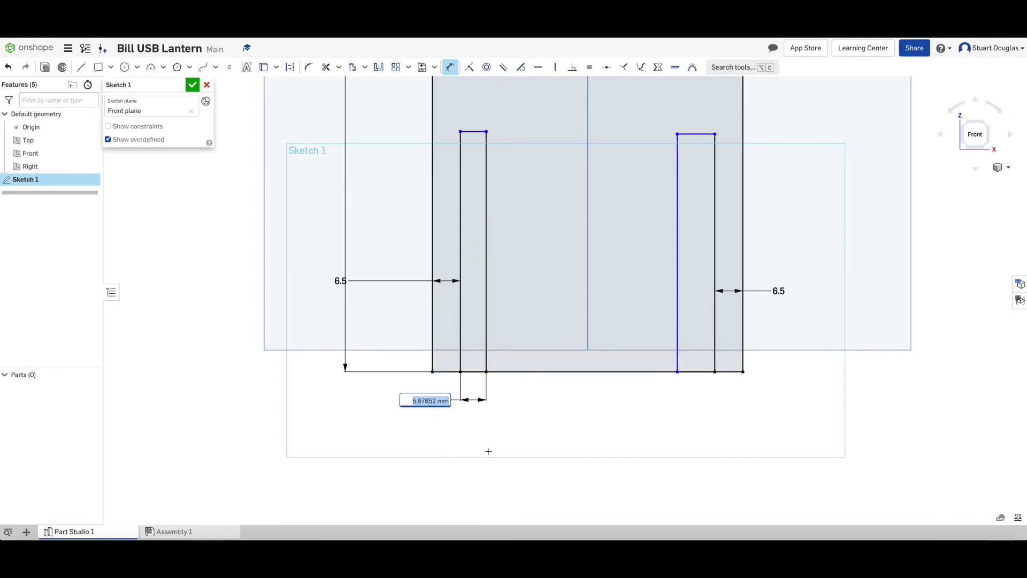
pyautogui.write('3.5')
pyautogui.press('Return')
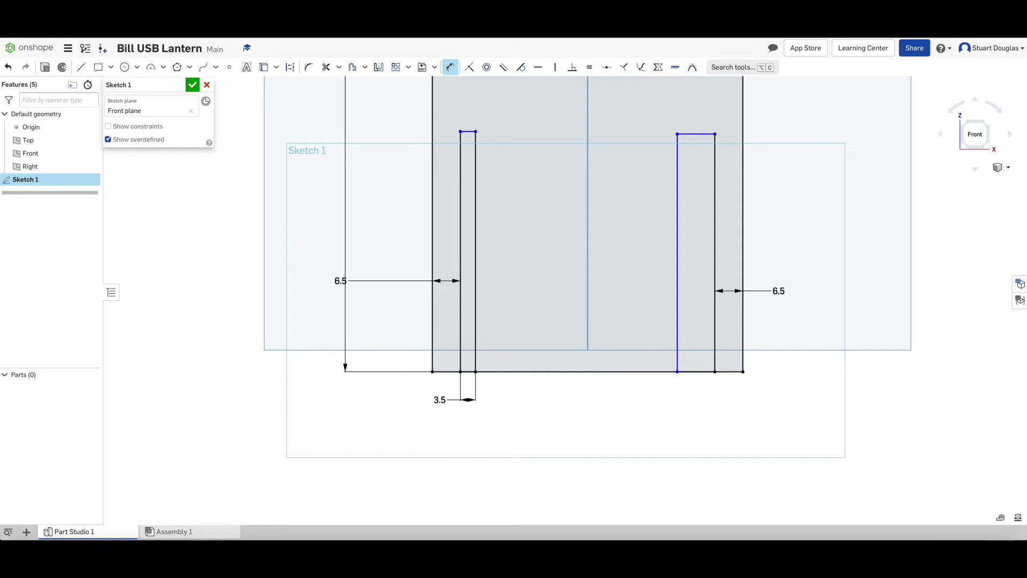
pyautogui.click(677, 286)
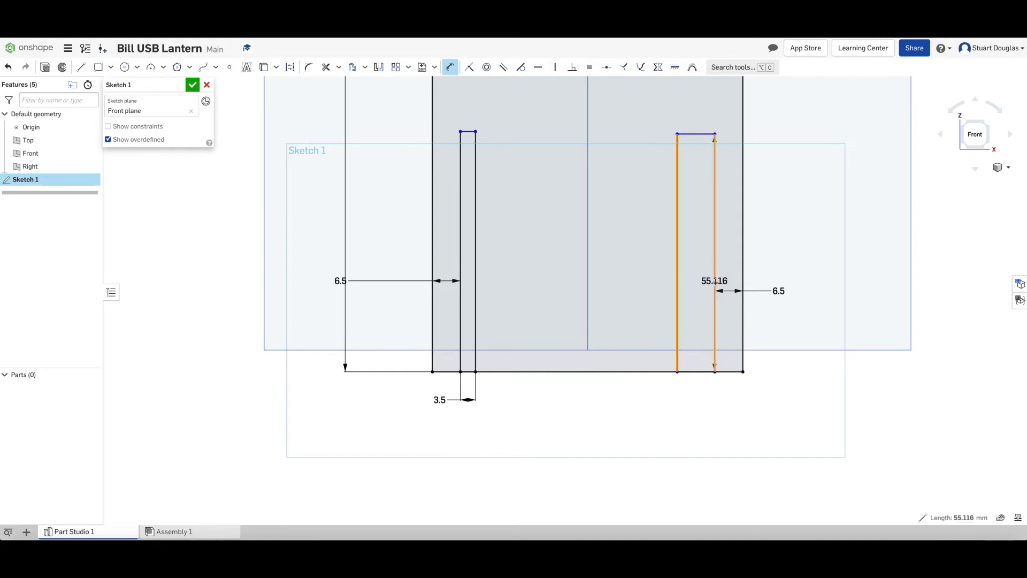
pyautogui.click(715, 300)
pyautogui.click(711, 411)
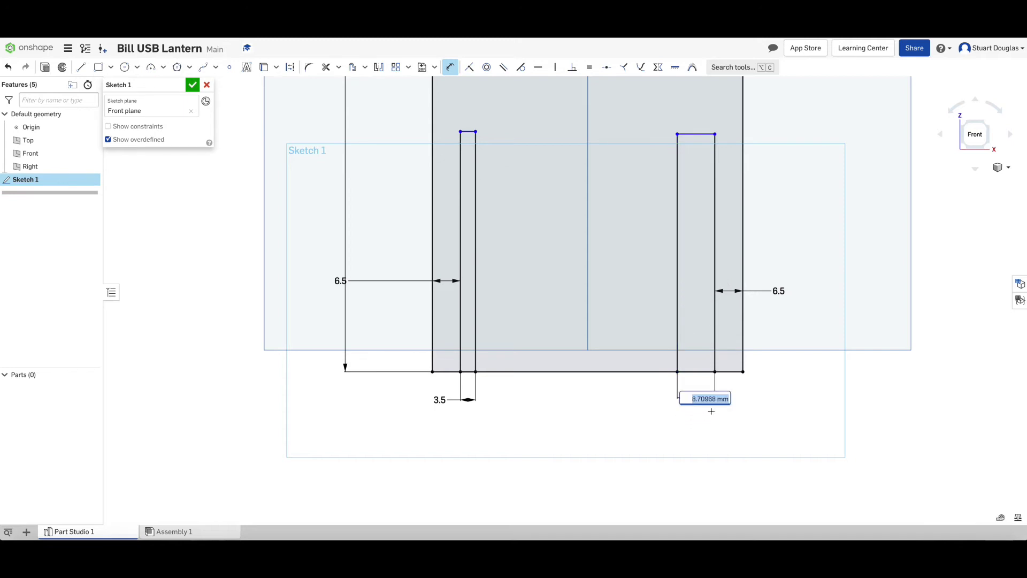
pyautogui.write('3.5')
pyautogui.press('Return')
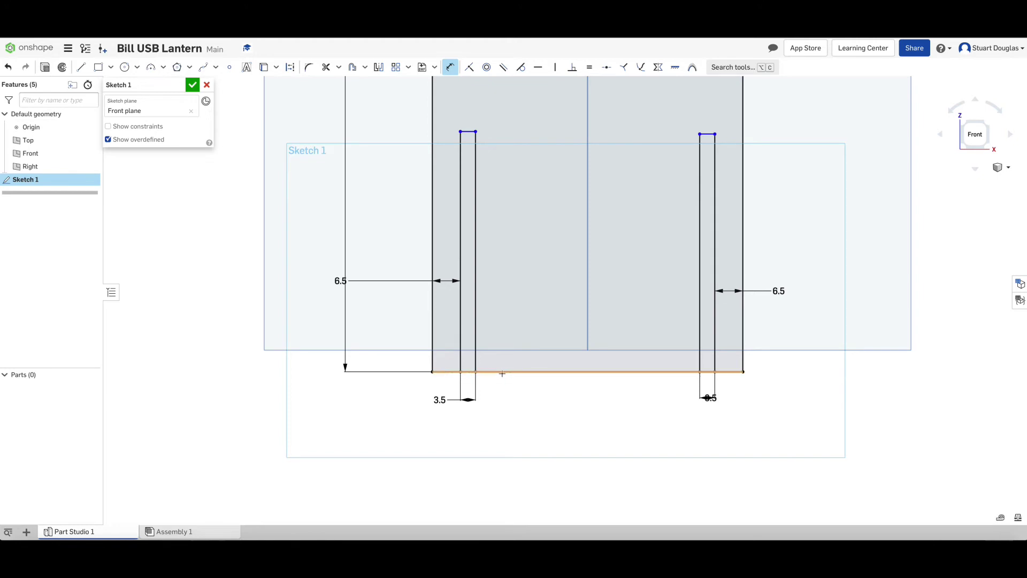
# Dimension the left and right slot heights to 40 mm each from the sketch's bottom edge.
pyautogui.click(488, 372)
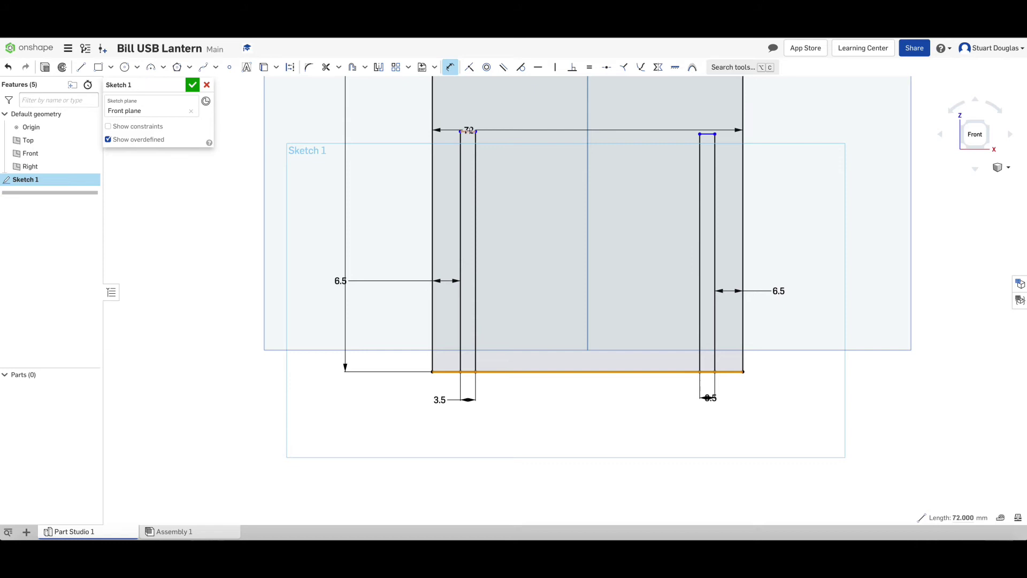
pyautogui.click(469, 131)
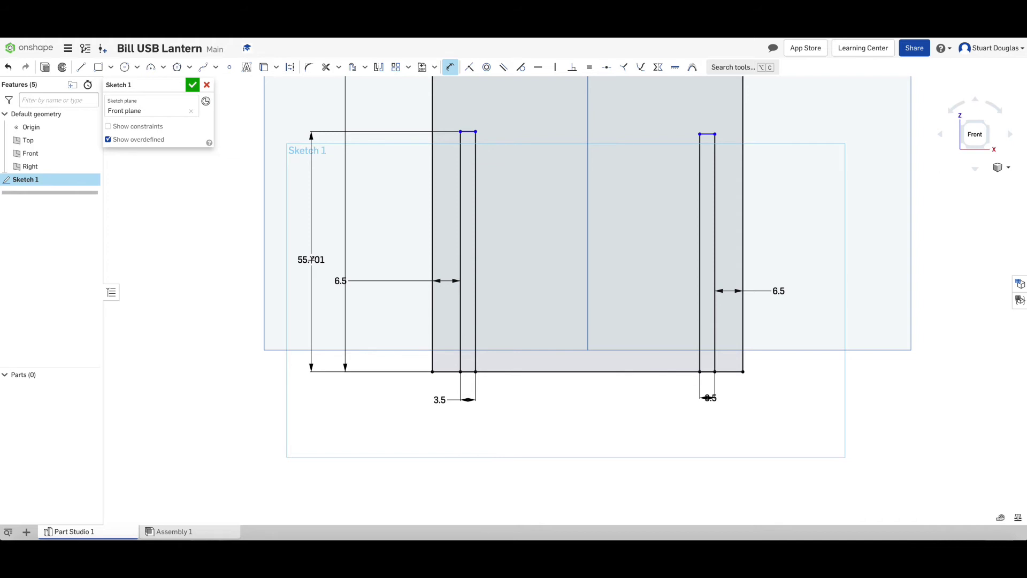
pyautogui.click(313, 260)
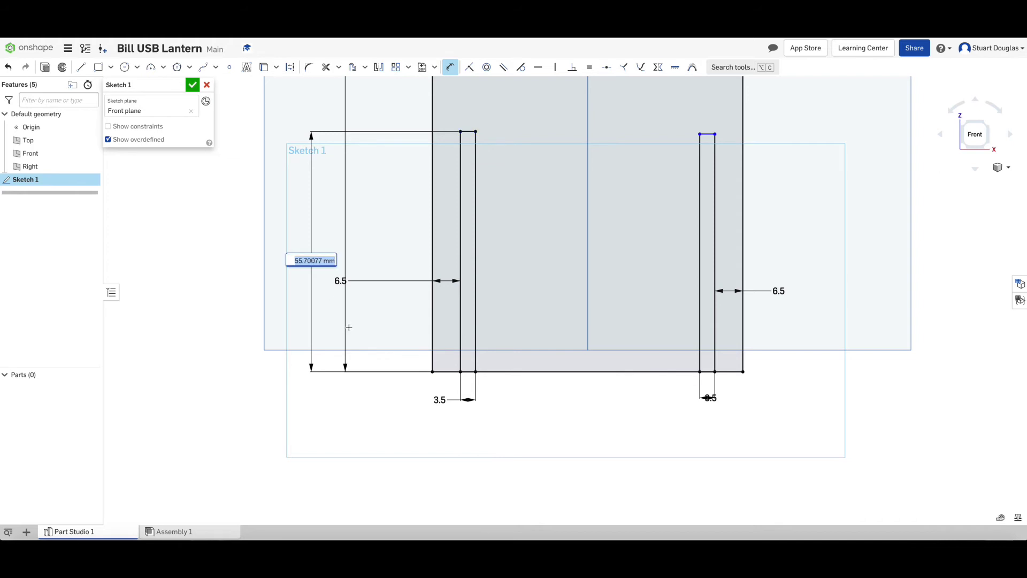
pyautogui.write('40')
pyautogui.press('Return')
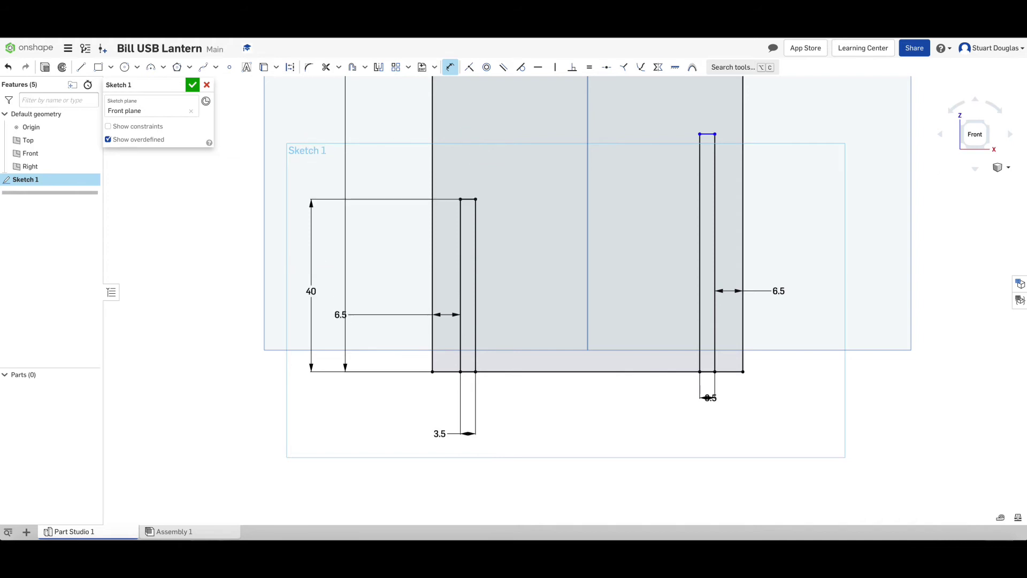
pyautogui.click(706, 133)
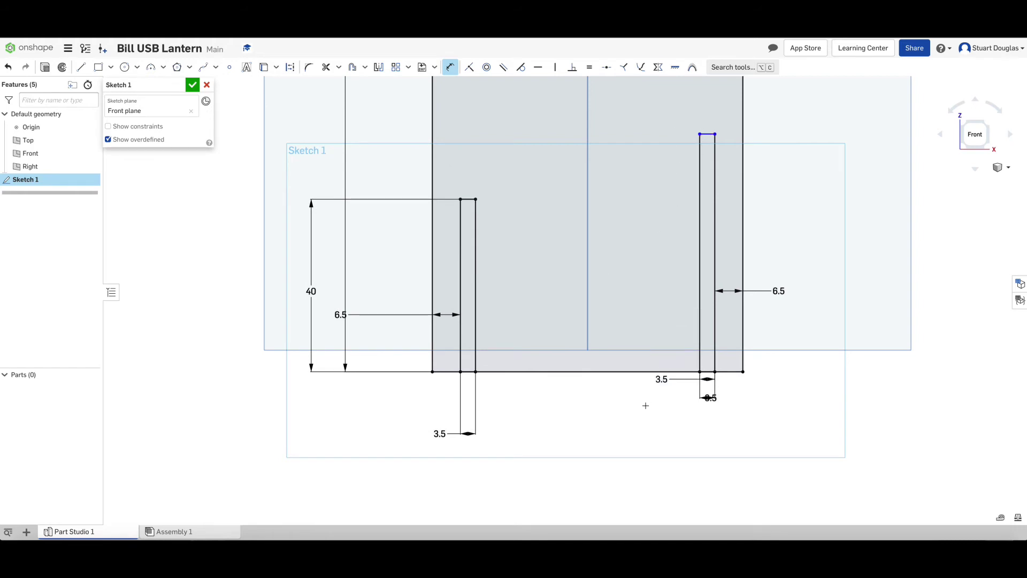
pyautogui.click(659, 371)
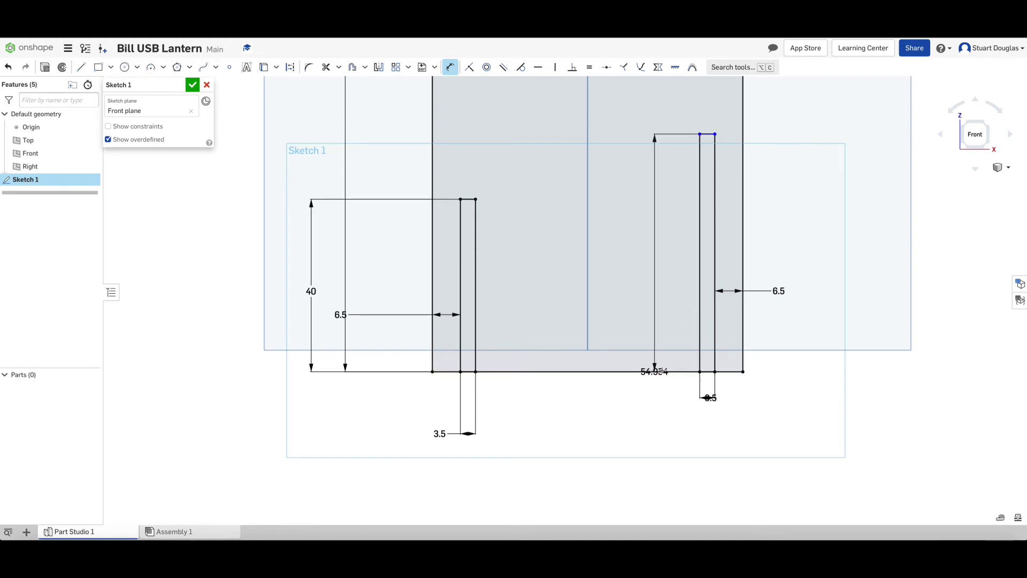
pyautogui.click(823, 381)
pyautogui.write('40')
pyautogui.press('Return')
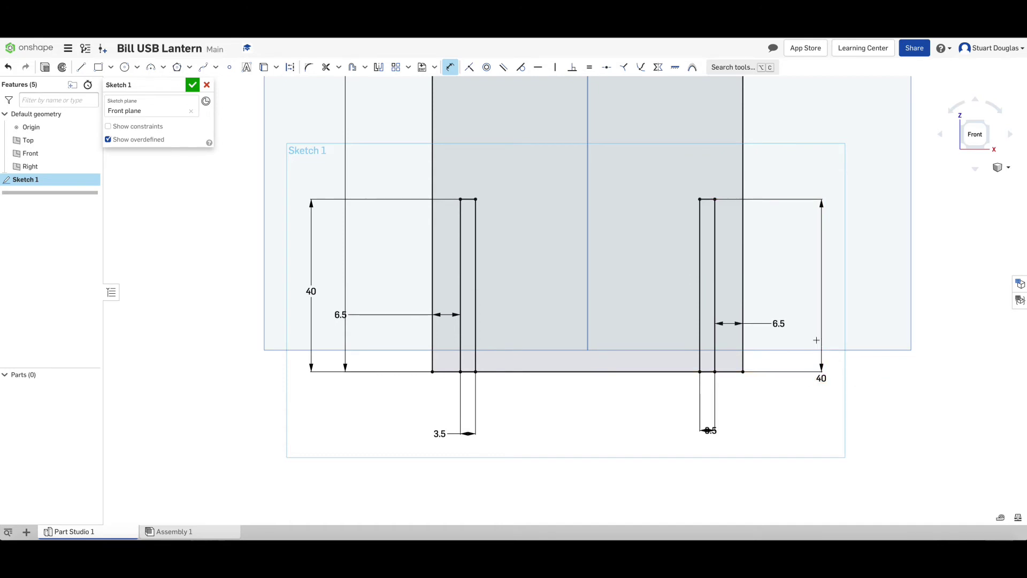
# Accept Sketch 1 and orbit to an angled 3D view of the panel-and-slots outline.
pyautogui.scroll(-5, 635, 289)
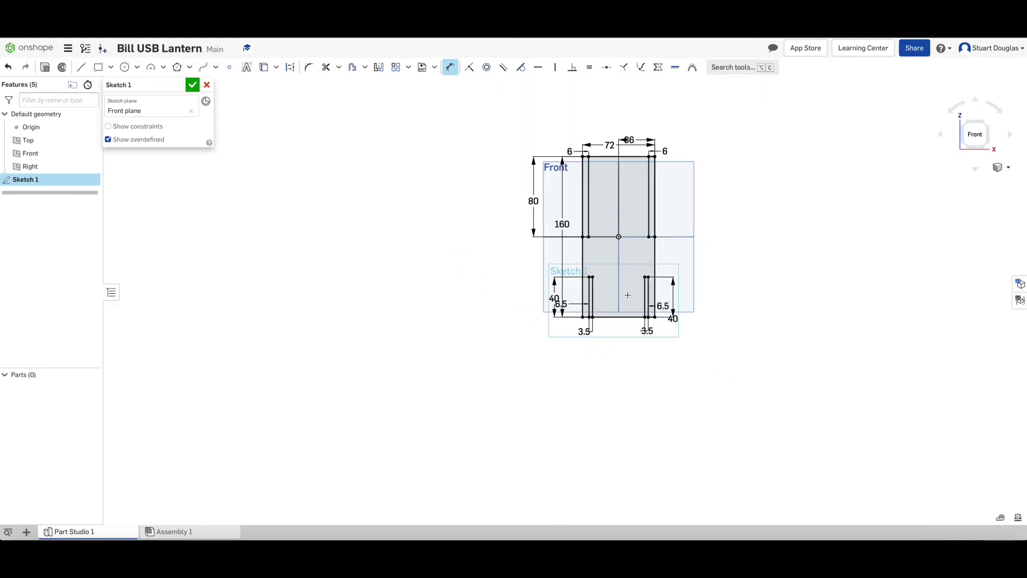
pyautogui.scroll(3, 691, 193)
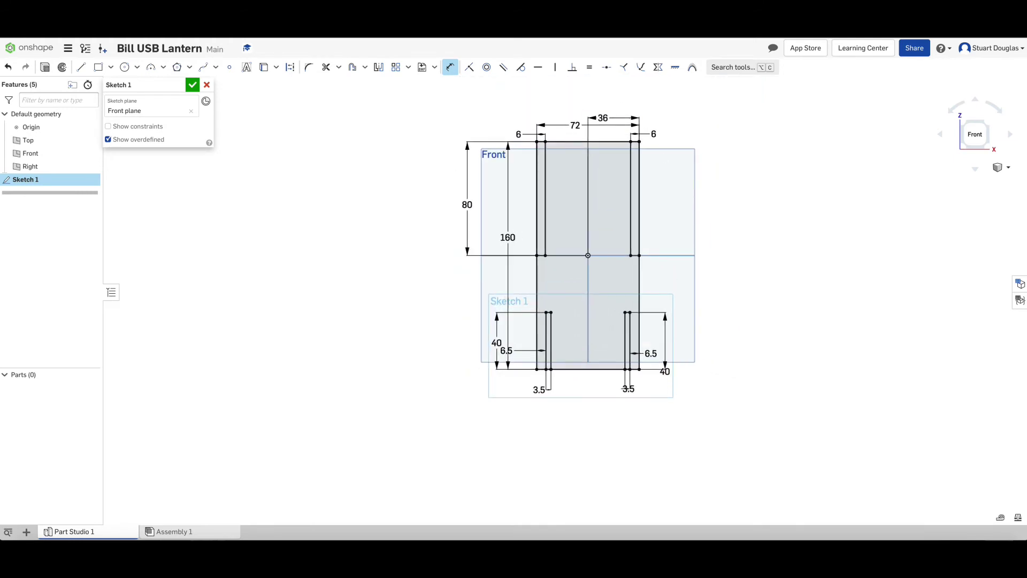
pyautogui.click(193, 87)
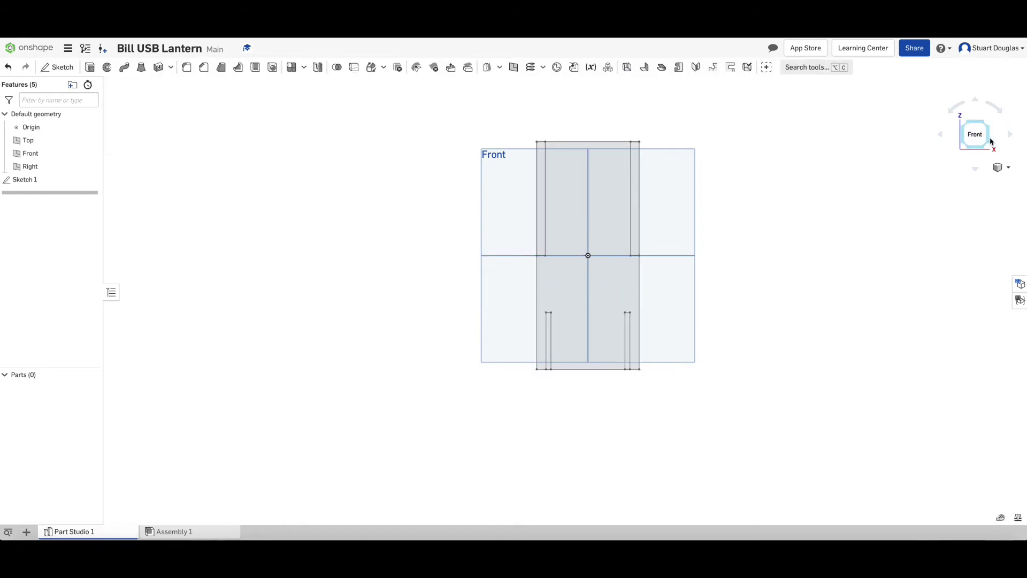
pyautogui.moveTo(987, 140); pyautogui.dragTo(952, 164)
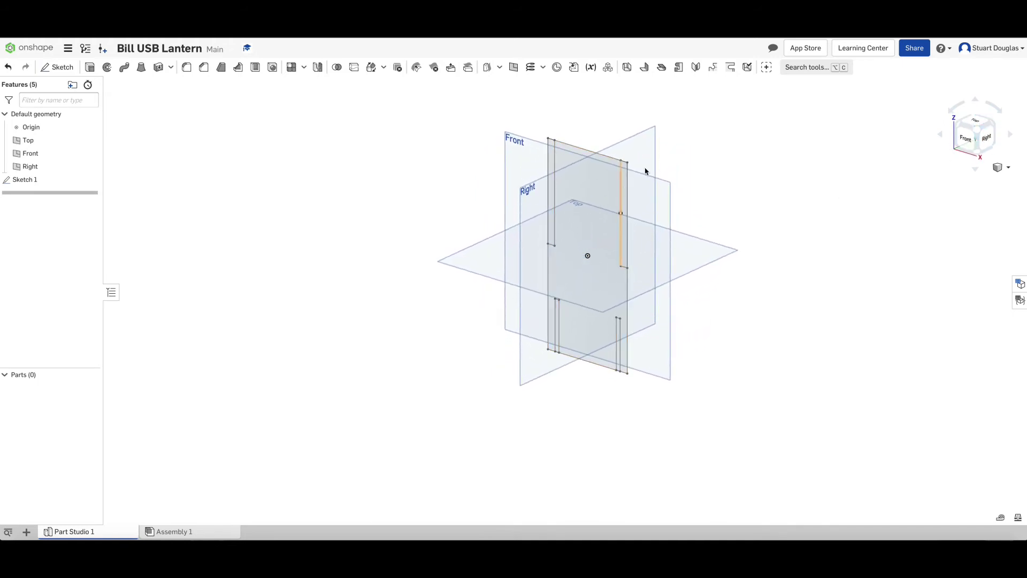
pyautogui.scroll(5, 648, 169)
pyautogui.scroll(3, 648, 170)
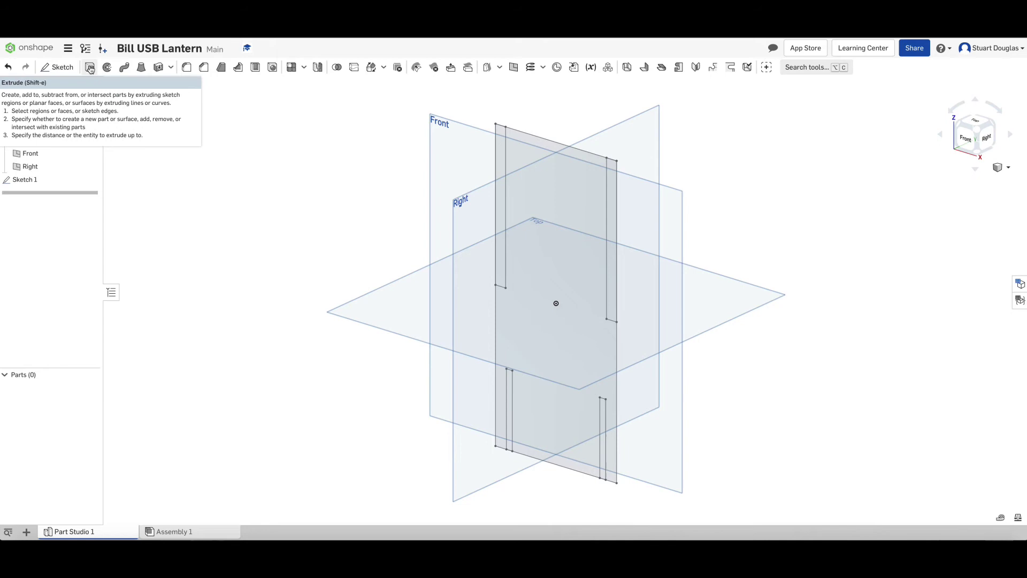
# Start Extrude 1 on the Sketch 1 region, defaulting to Blind at 25 mm.
pyautogui.click(90, 68)
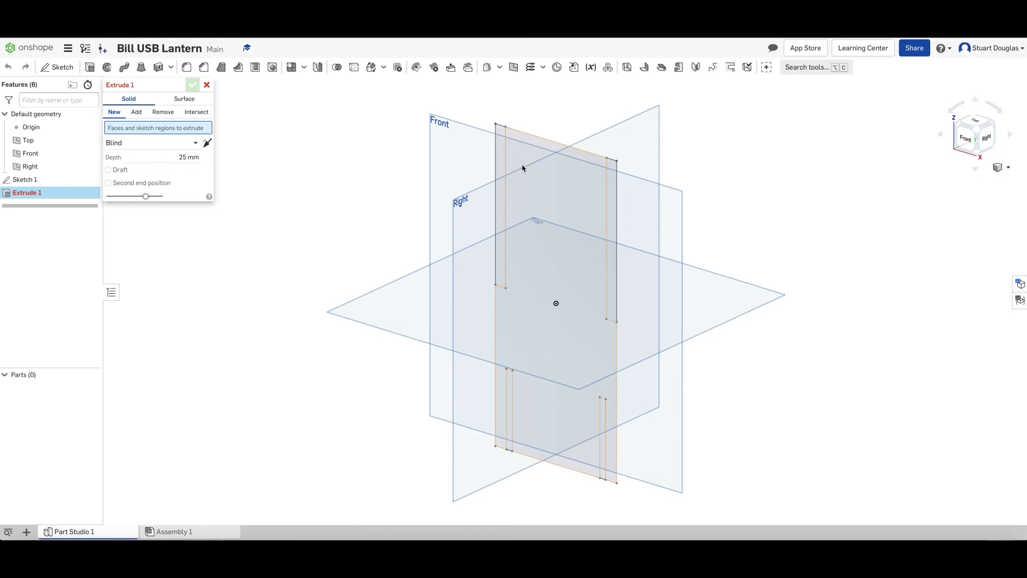
# Extrude the Sketch 1 region 3.5 mm thick to create the solid panel Part 1.
pyautogui.click(567, 186)
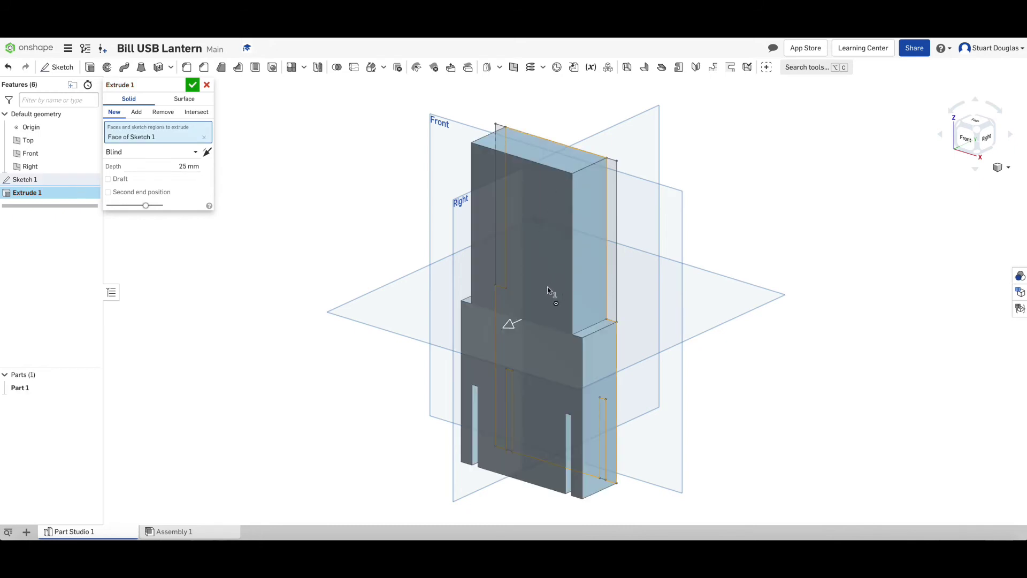
pyautogui.moveTo(511, 329); pyautogui.dragTo(546, 332)
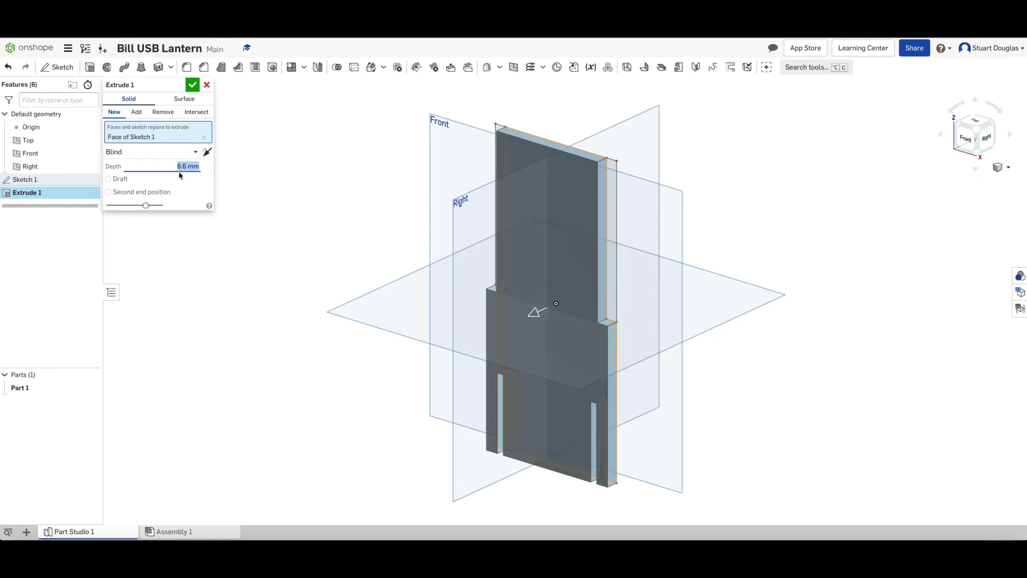
pyautogui.write('3.5')
pyautogui.click(192, 85)
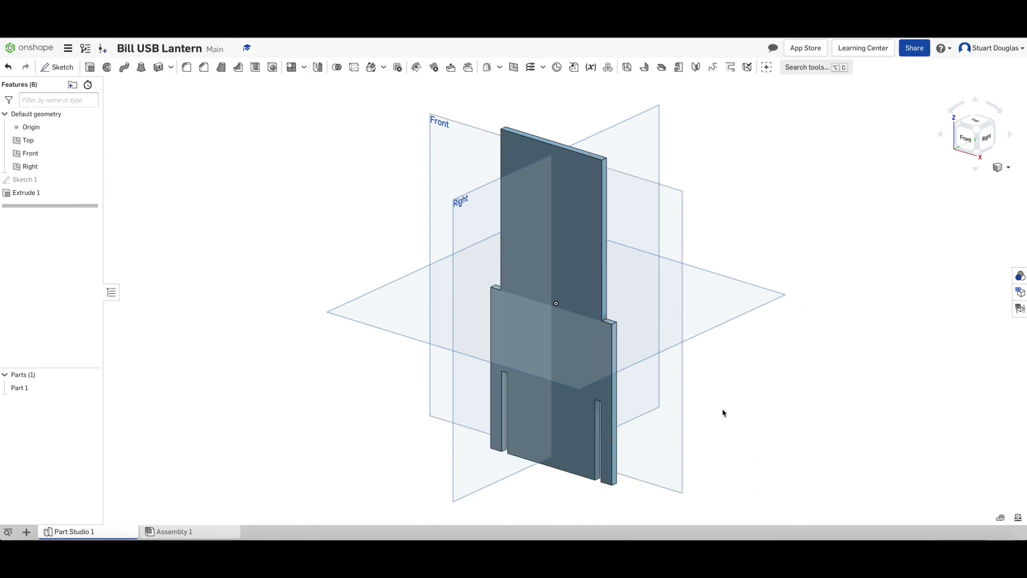
pyautogui.scroll(2, 720, 409)
pyautogui.scroll(-2, 695, 454)
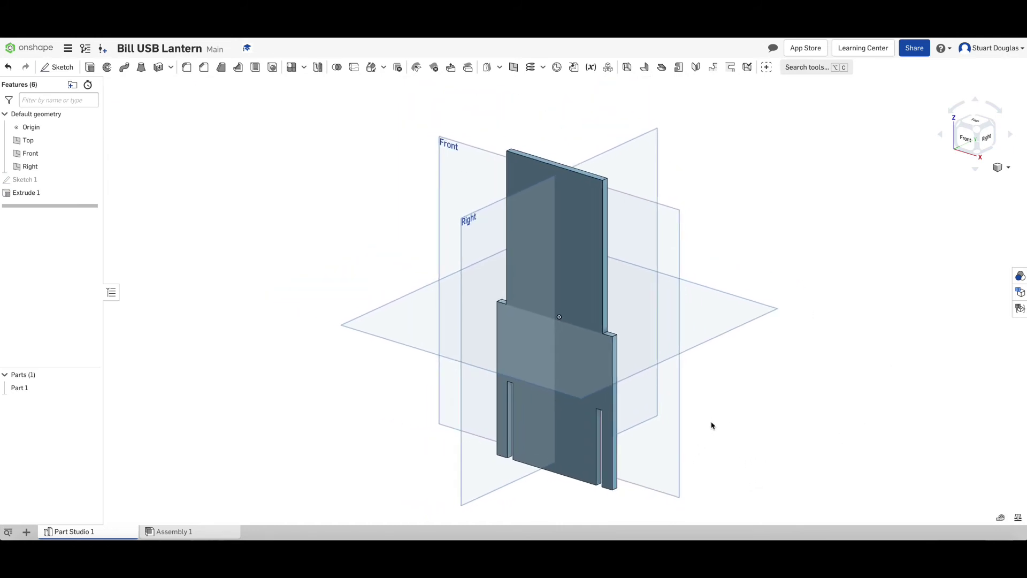
pyautogui.scroll(1, 711, 424)
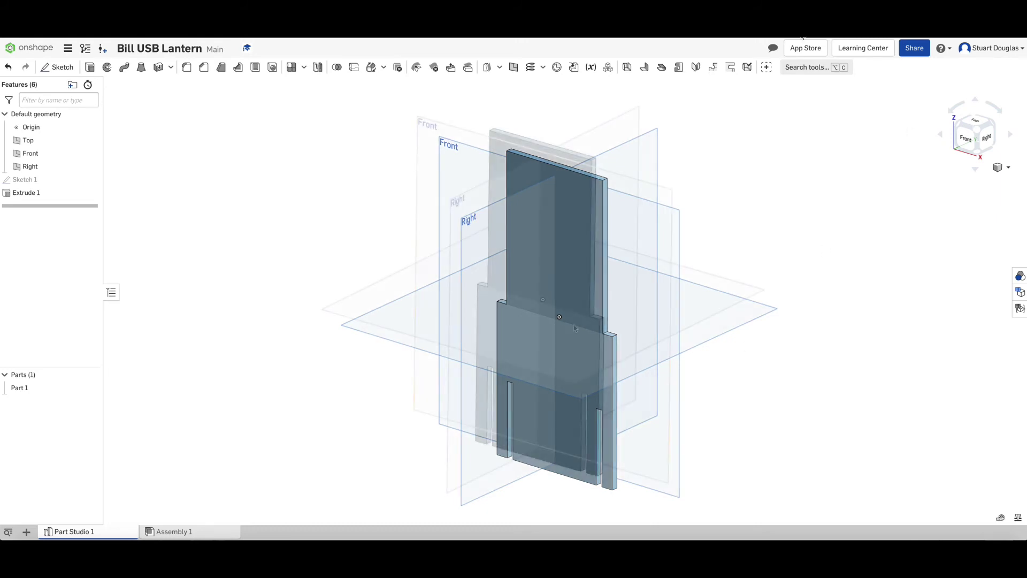
pyautogui.scroll(-1, 501, 154)
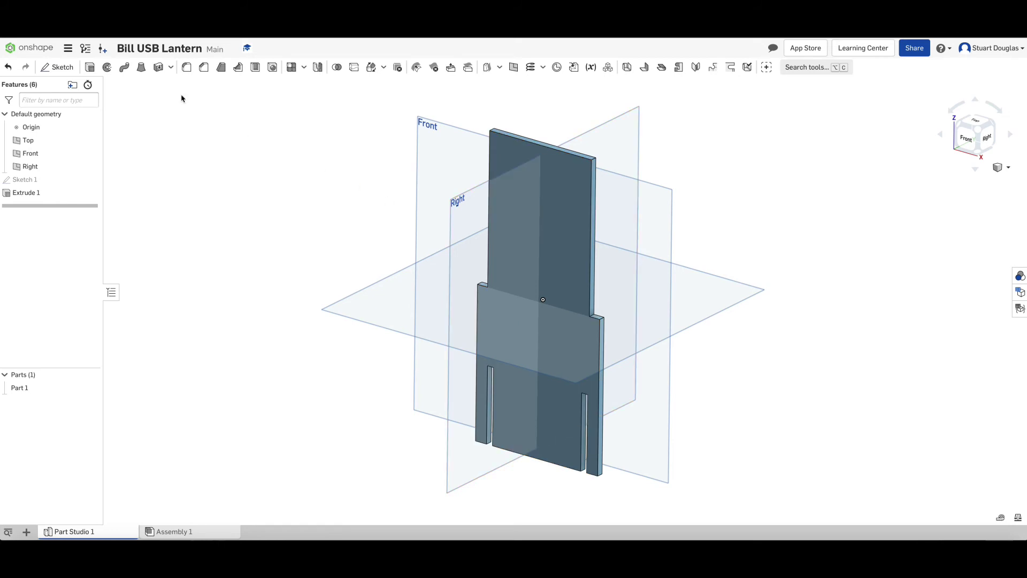
# Start Sketch 2 on the panel's front face and view it straight on.
pyautogui.click(62, 68)
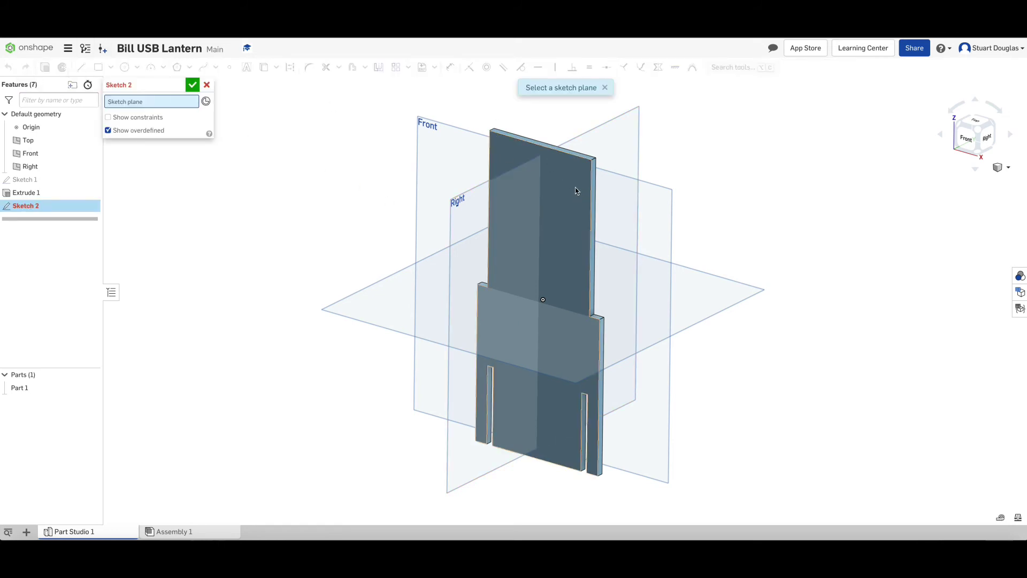
pyautogui.click(557, 206)
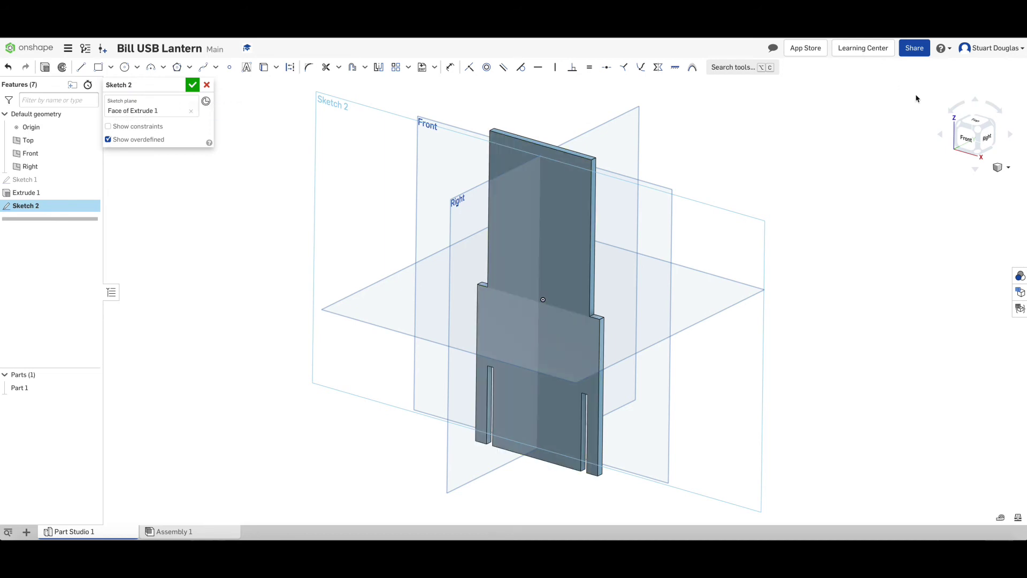
pyautogui.click(968, 143)
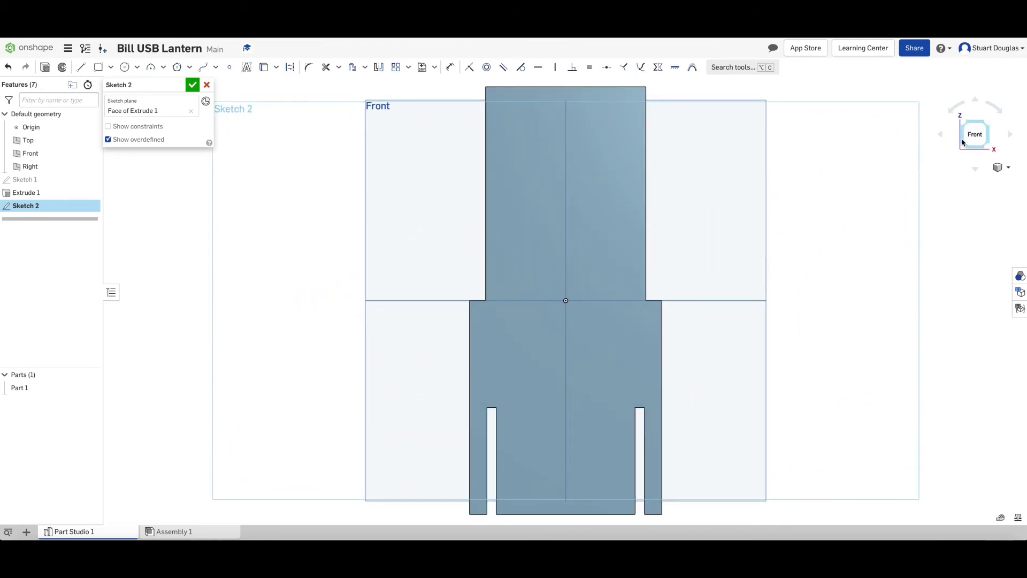
# Draw a corner rectangle, about 35.5 × 130, from near the panel top to above the slots.
pyautogui.click(111, 69)
pyautogui.click(110, 83)
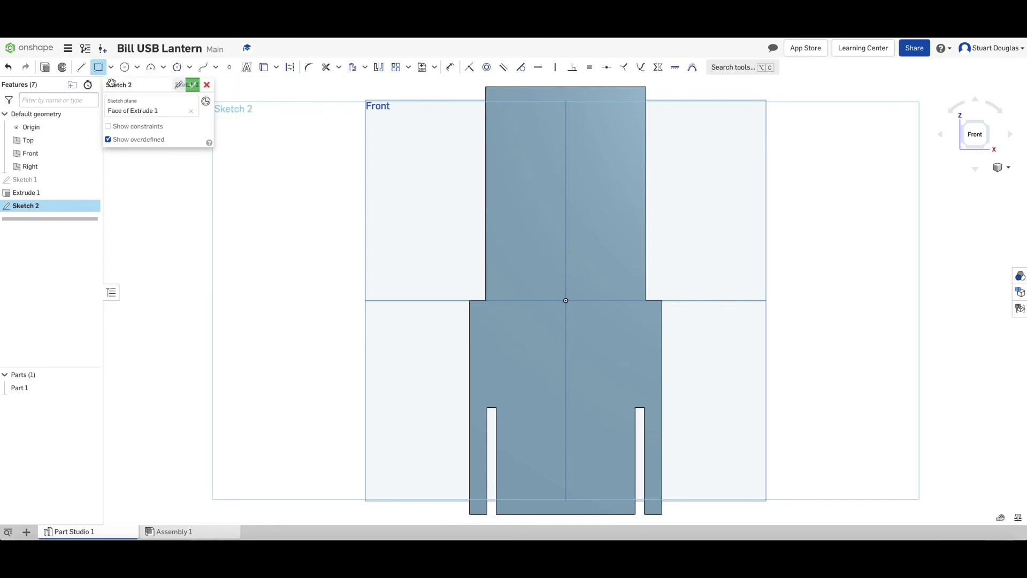
pyautogui.click(519, 125)
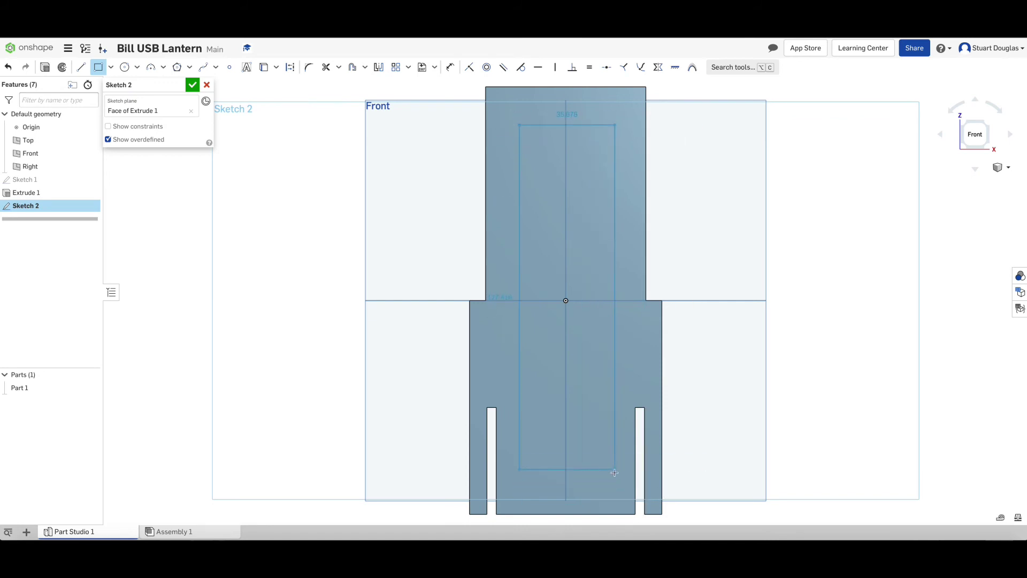
pyautogui.click(614, 471)
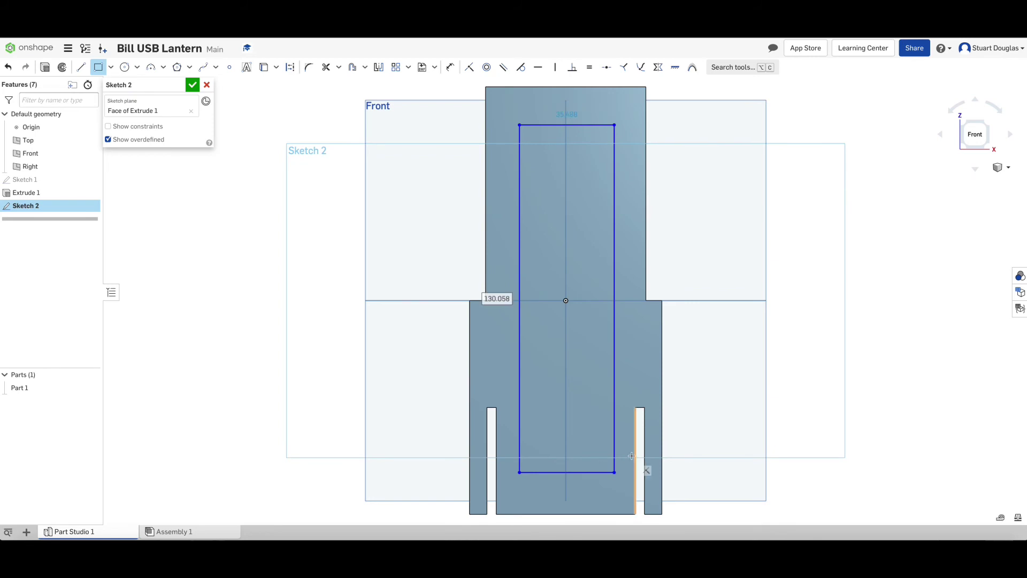
pyautogui.press('u')
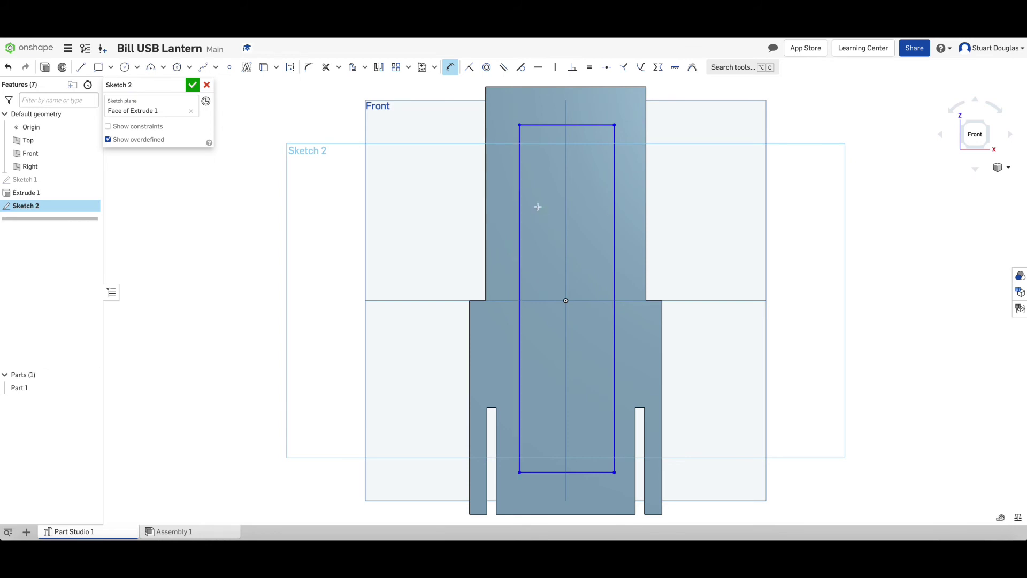
# Dimension the window rectangle's width to 40 mm and its height to 128 mm.
pyautogui.click(519, 208)
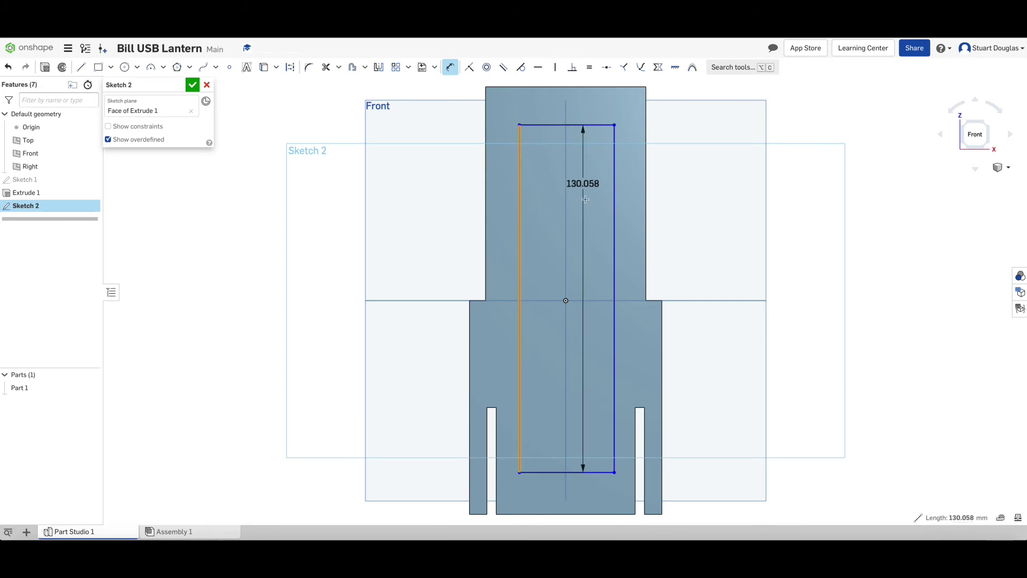
pyautogui.click(614, 213)
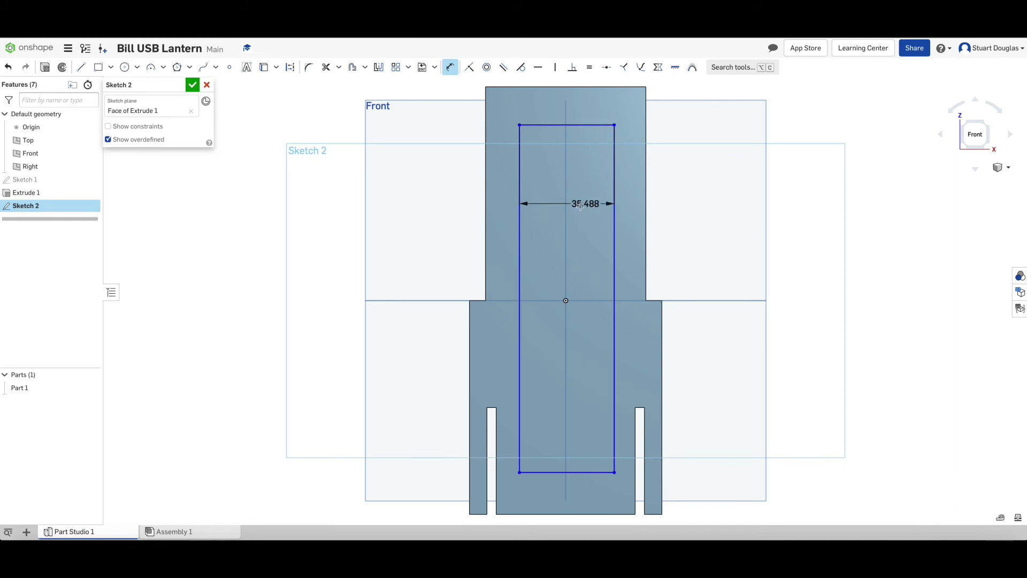
pyautogui.click(699, 213)
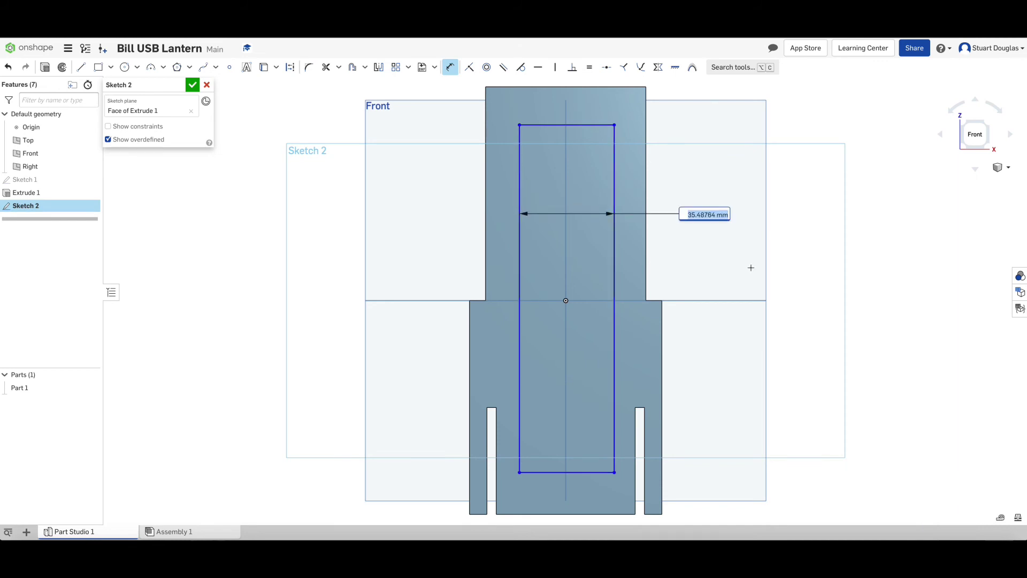
pyautogui.write('40')
pyautogui.press('Return')
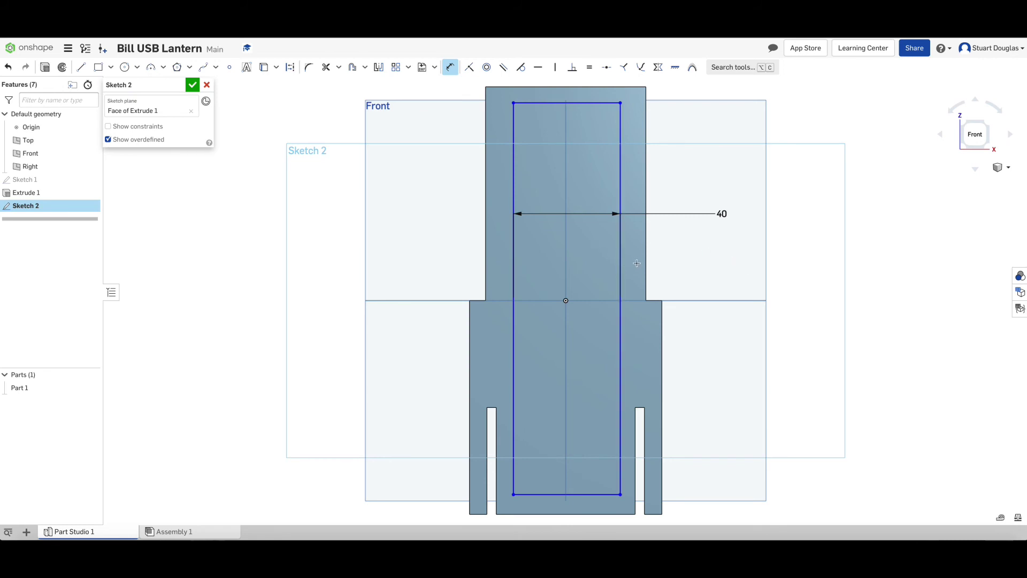
pyautogui.click(551, 103)
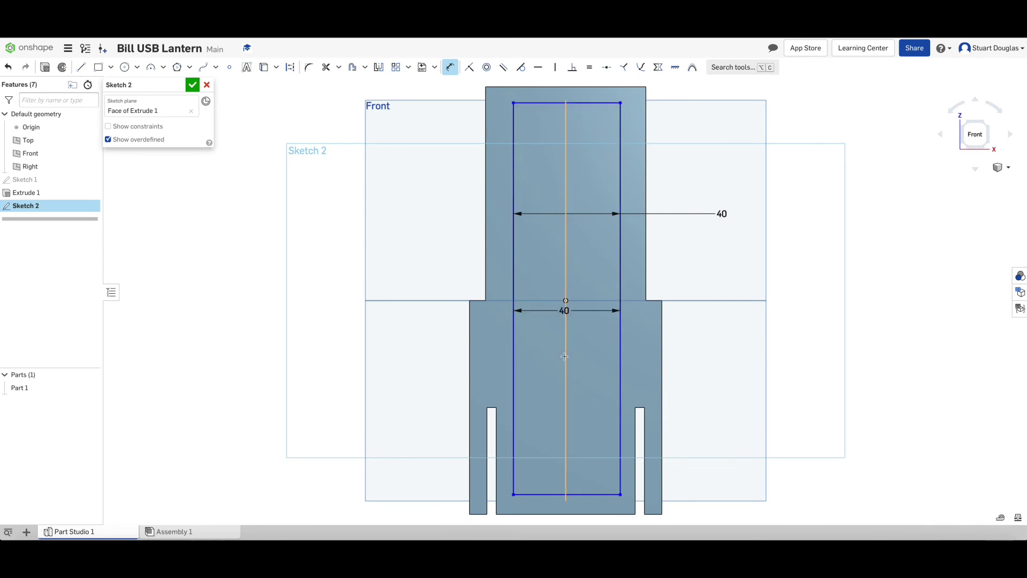
pyautogui.click(554, 494)
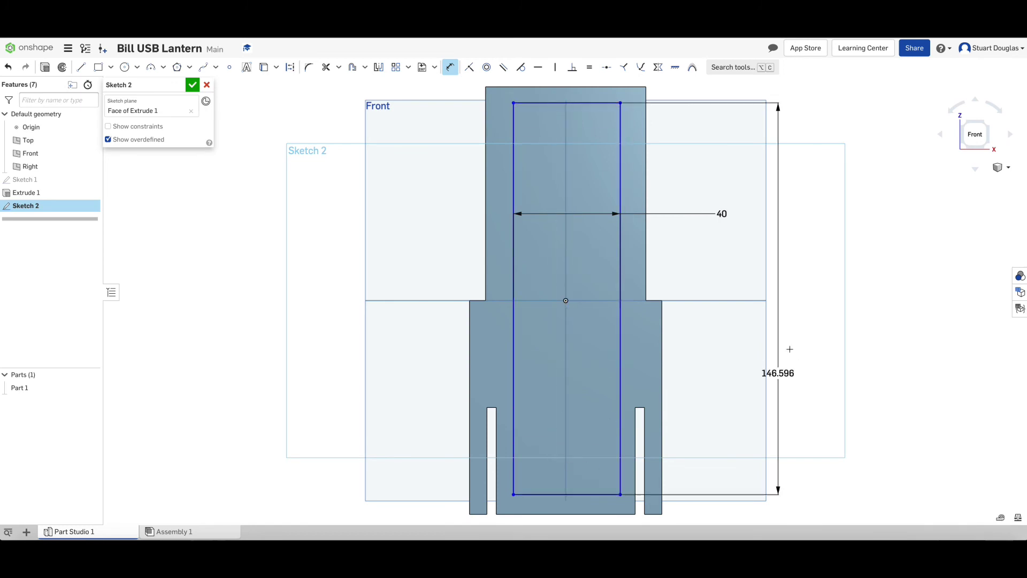
pyautogui.click(801, 290)
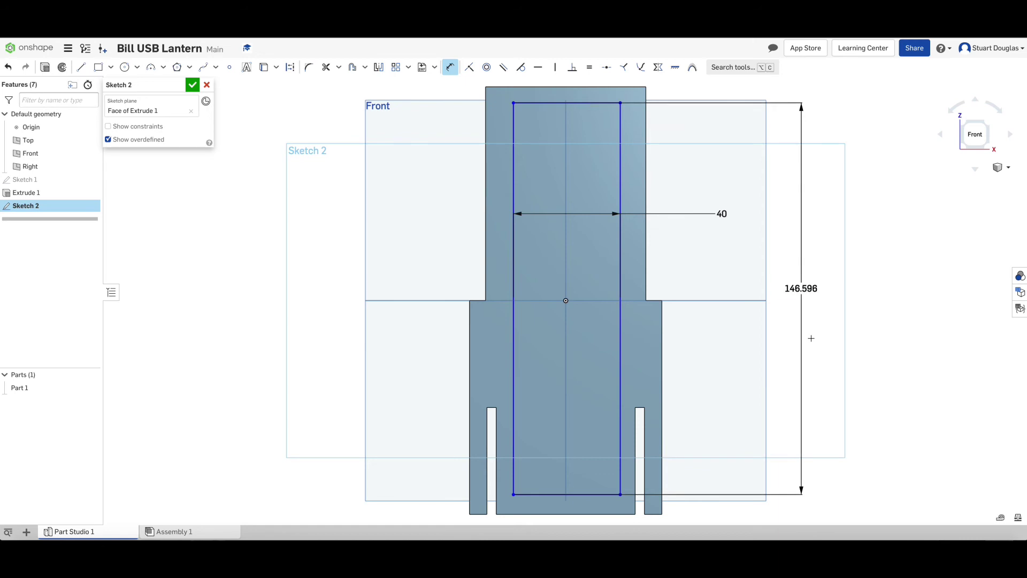
pyautogui.write('128')
pyautogui.press('Return')
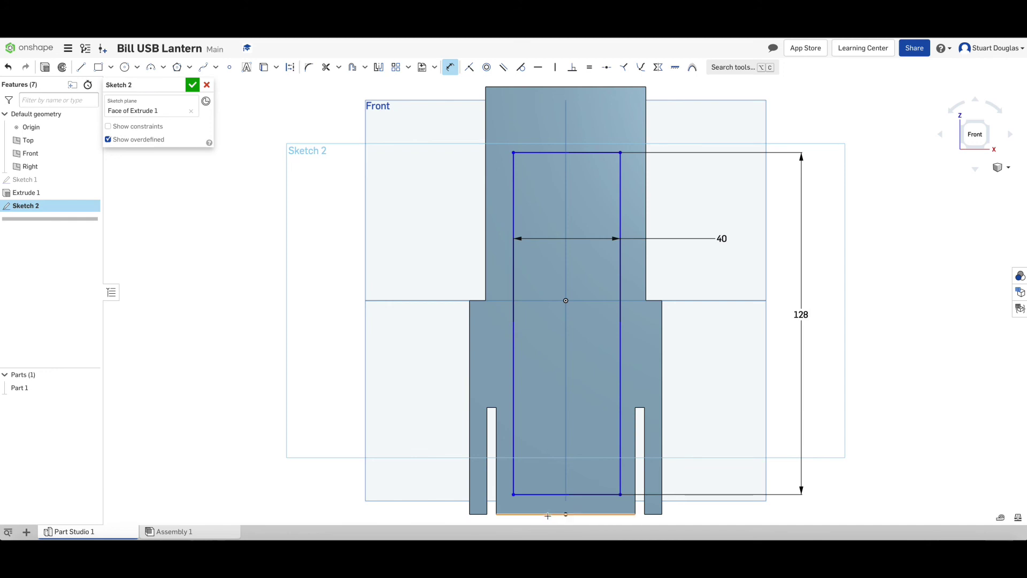
# Dimension the window 20 mm above the panel's bottom edge and 10 mm from its upper left edge.
pyautogui.click(547, 514)
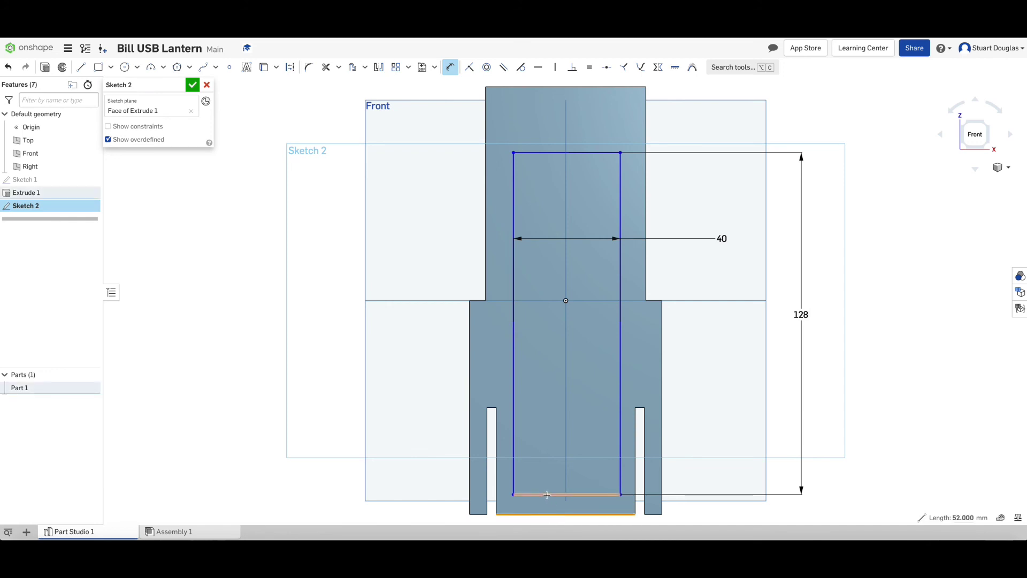
pyautogui.click(546, 494)
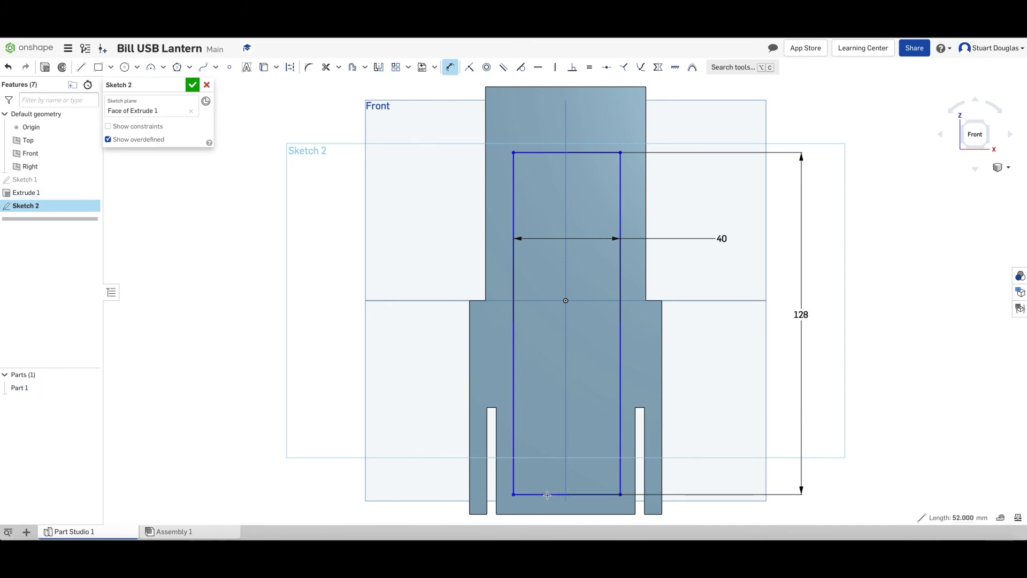
pyautogui.click(387, 408)
pyautogui.write('20')
pyautogui.press('Return')
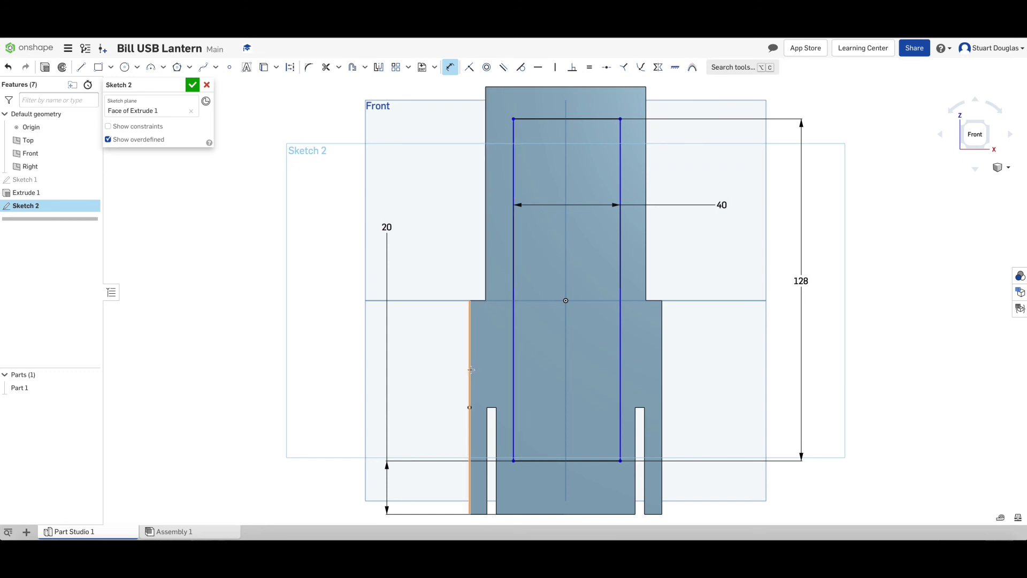
pyautogui.click(514, 166)
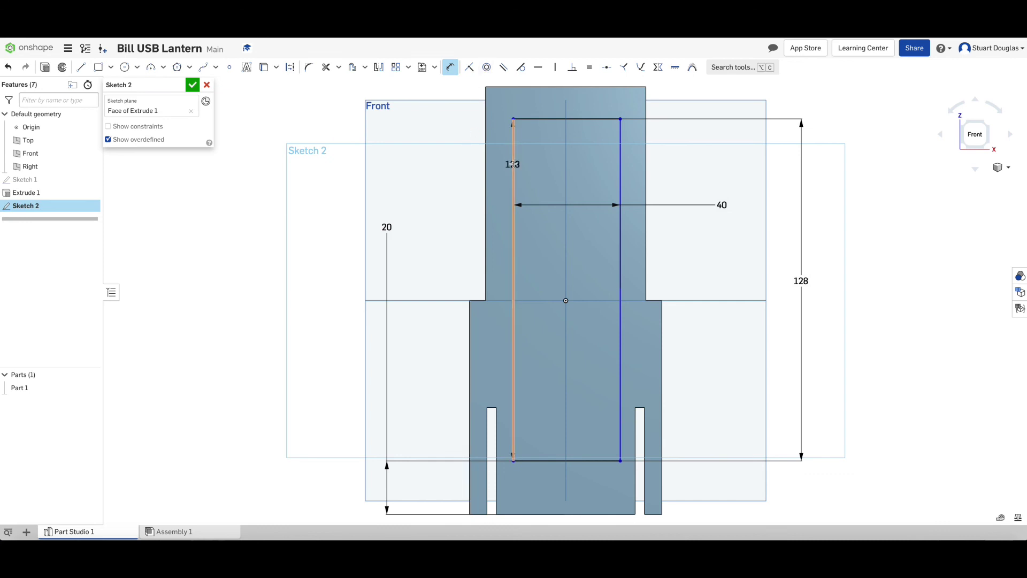
pyautogui.click(486, 161)
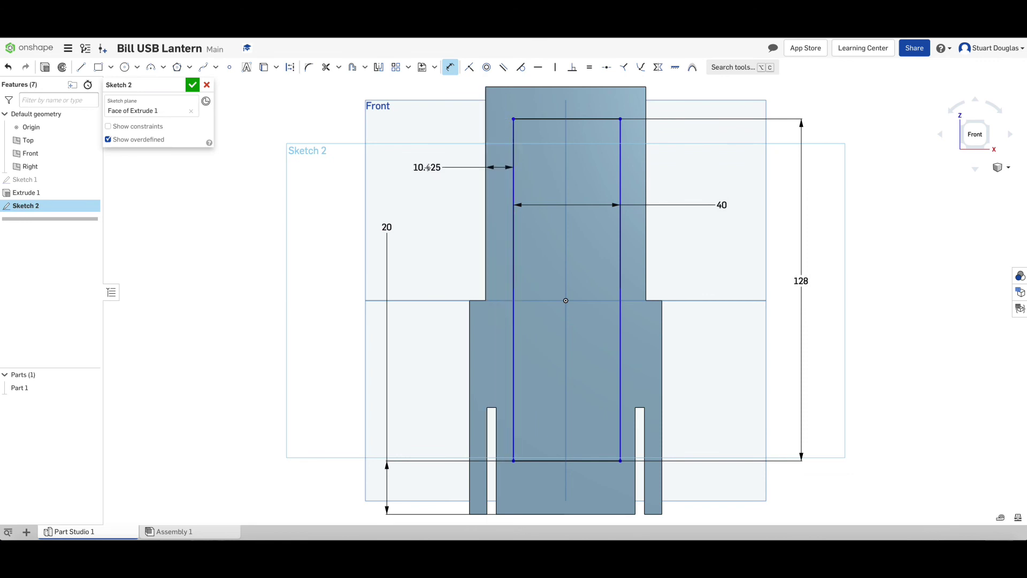
pyautogui.click(428, 168)
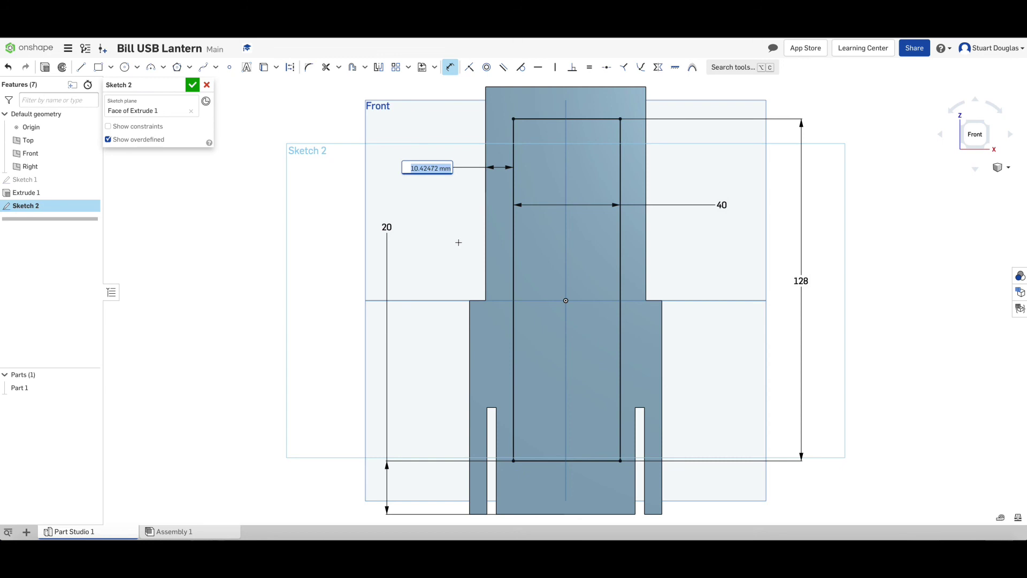
pyautogui.write('10')
pyautogui.press('Return')
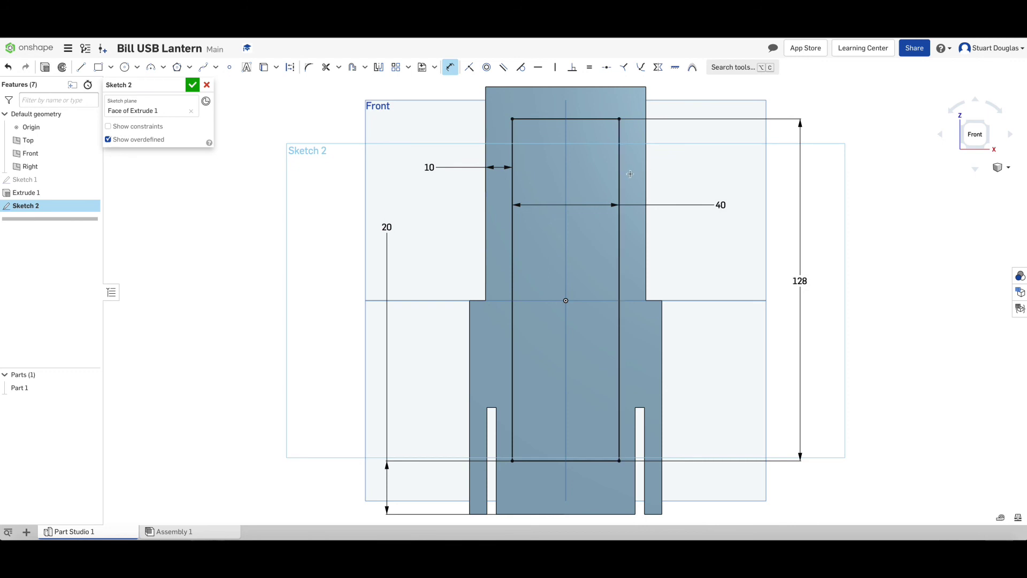
# Accept Sketch 2 and orbit to an angled view of the panel with its window outline.
pyautogui.click(192, 85)
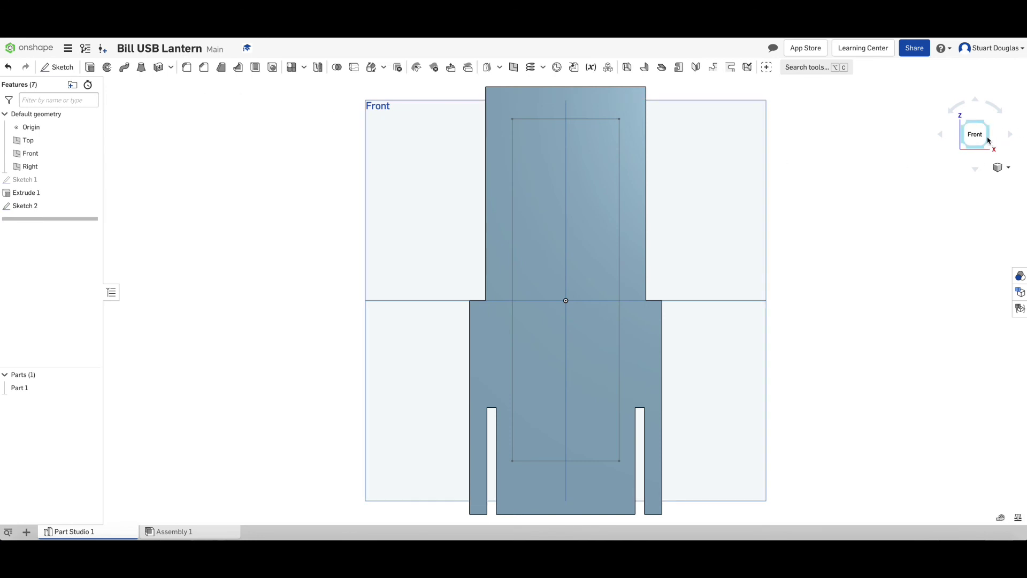
pyautogui.moveTo(988, 140); pyautogui.dragTo(957, 155)
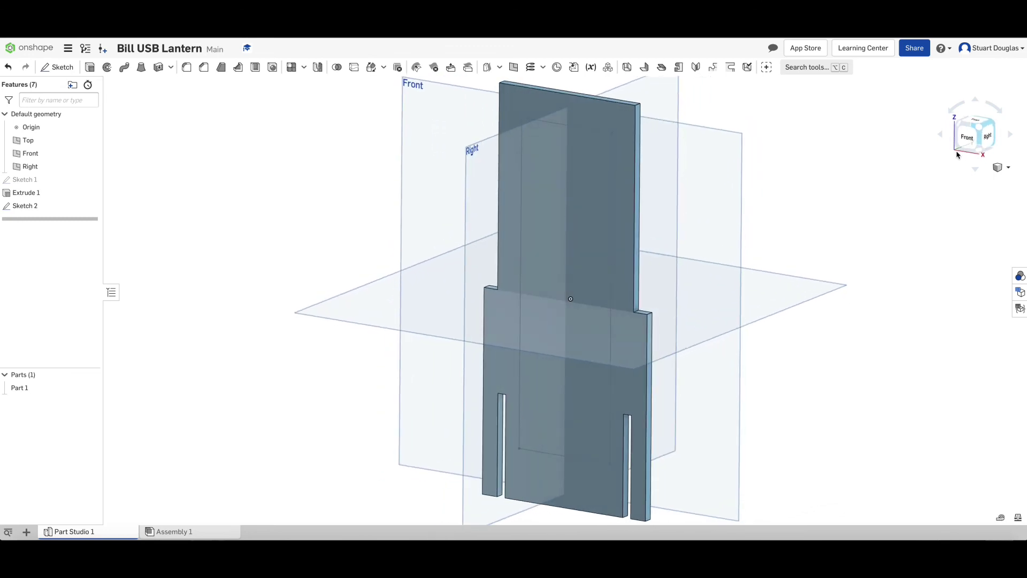
# Set up Extrude 2 on the Sketch 2 window as a Remove cut, Blind 34.2 mm.
pyautogui.click(89, 68)
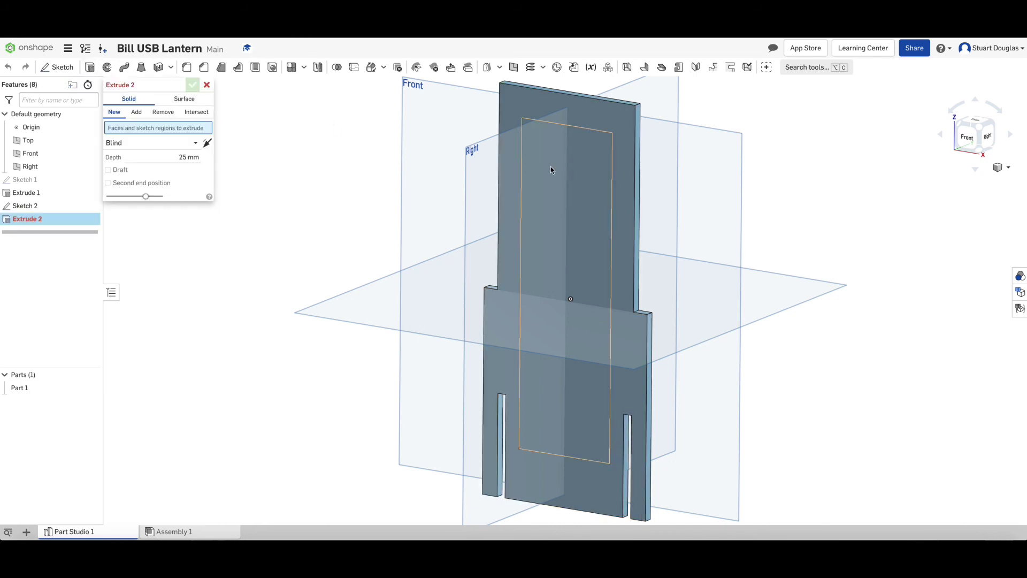
pyautogui.click(551, 183)
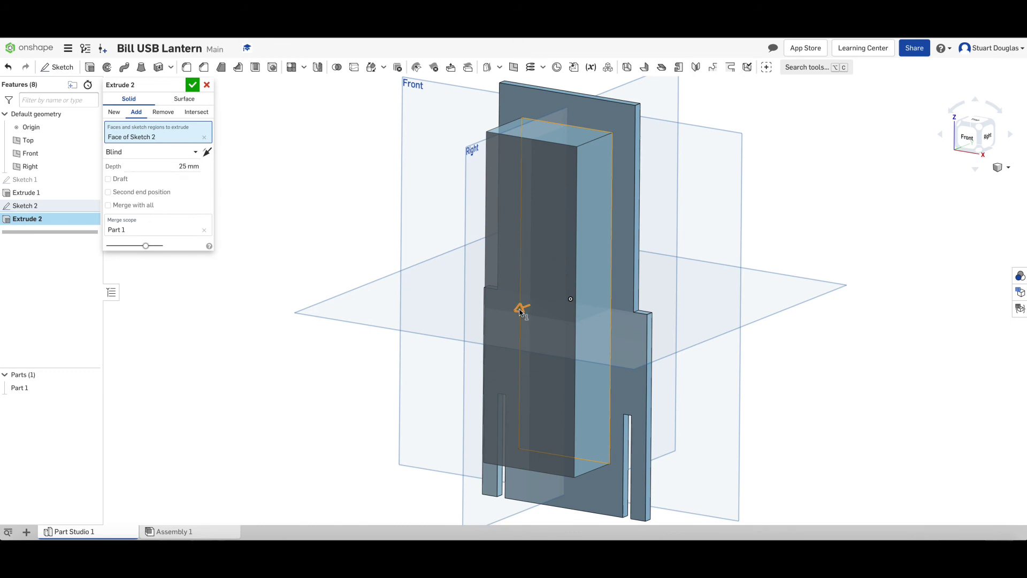
pyautogui.moveTo(520, 311); pyautogui.dragTo(605, 282)
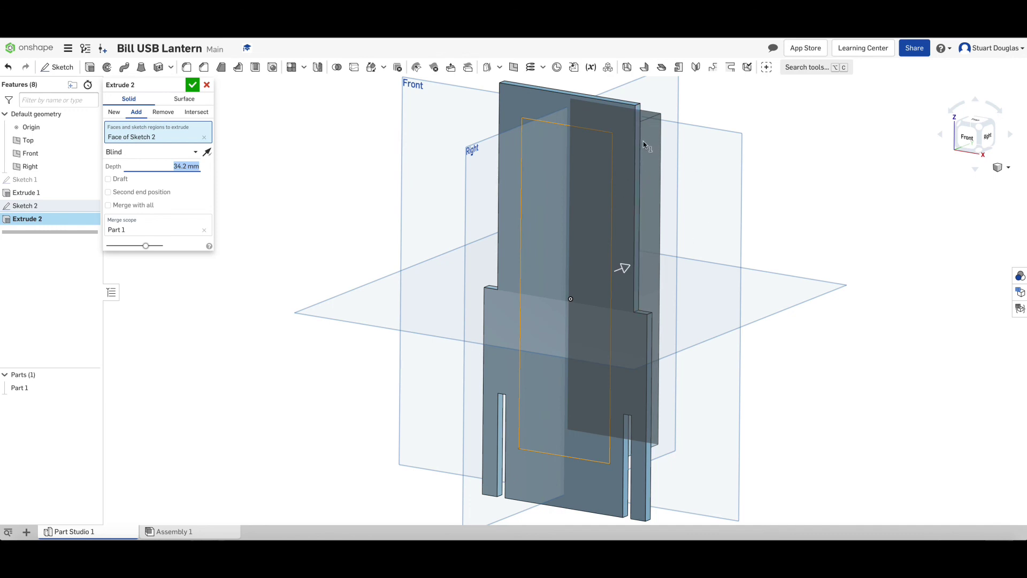
pyautogui.click(163, 114)
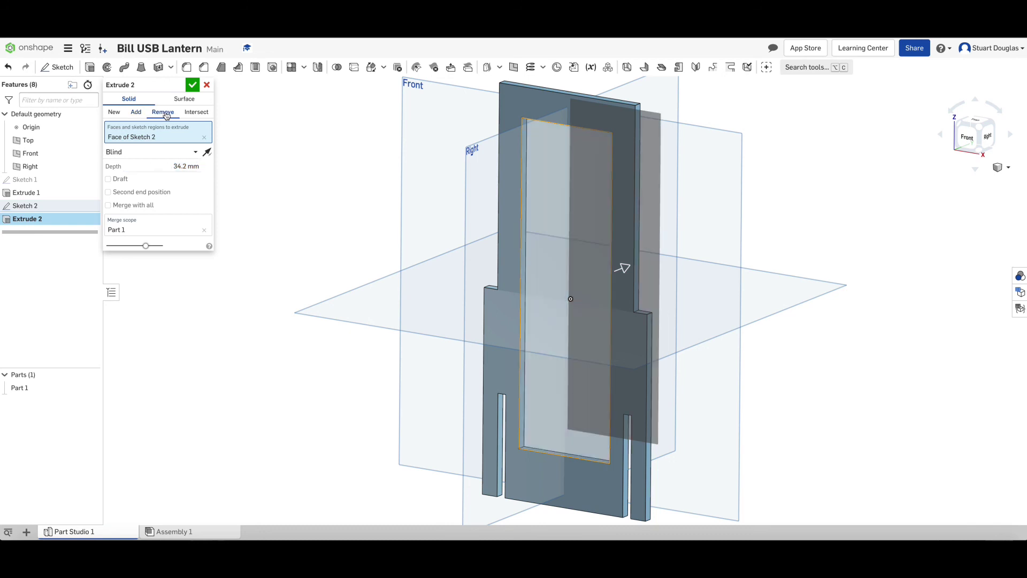